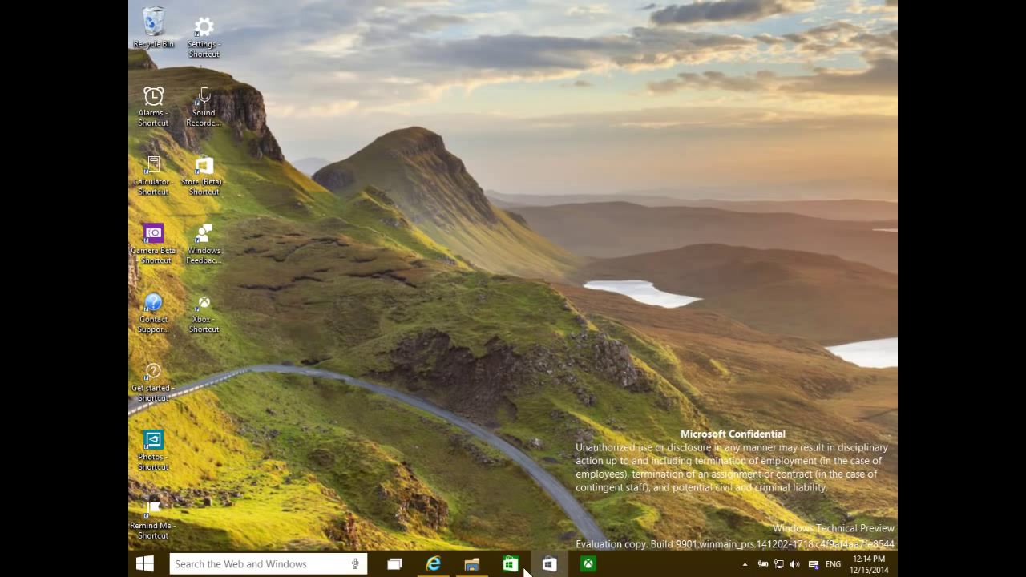
# Step: Bring up the File Explorer Home window, move it to another spot on the desktop and minimize it
pyautogui.moveTo(470, 562)
pyautogui.click(531, 417)
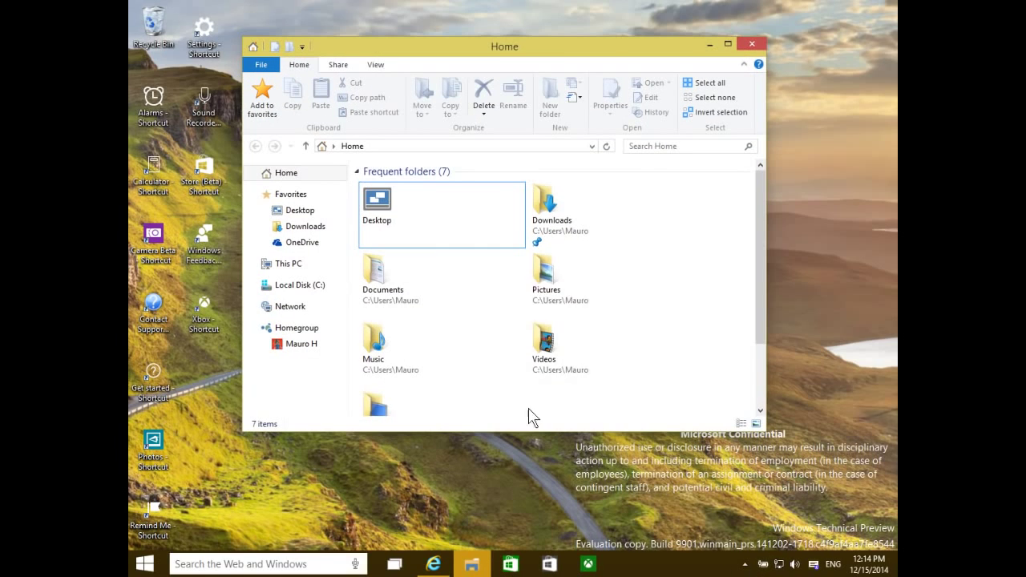
pyautogui.moveTo(545, 57); pyautogui.dragTo(470, 118)
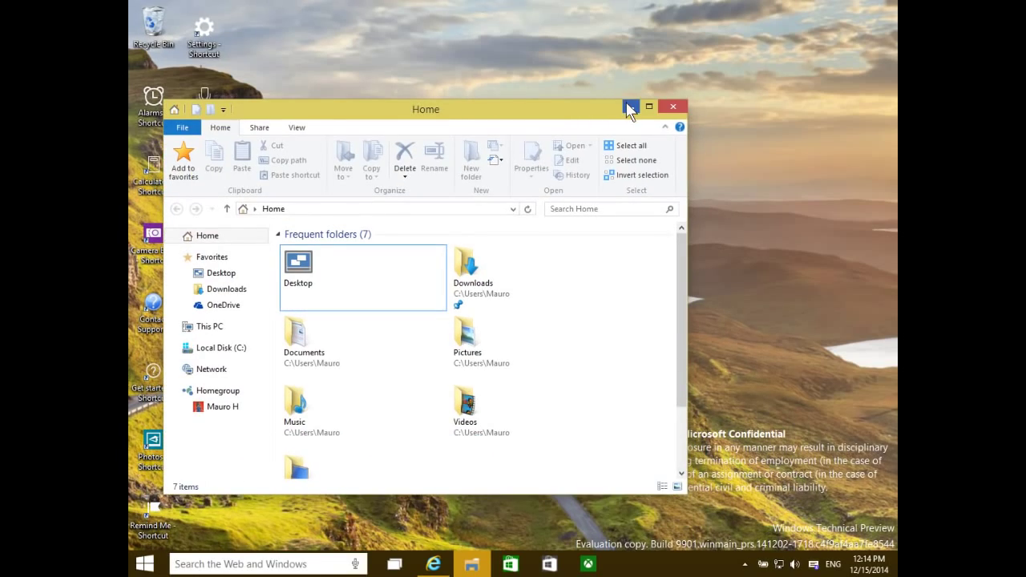
pyautogui.click(630, 108)
# Step: Personalize the taskbar and window border color by trying pink, choosing the darker blue, saving it and minimizing the window
pyautogui.rightClick(466, 146)
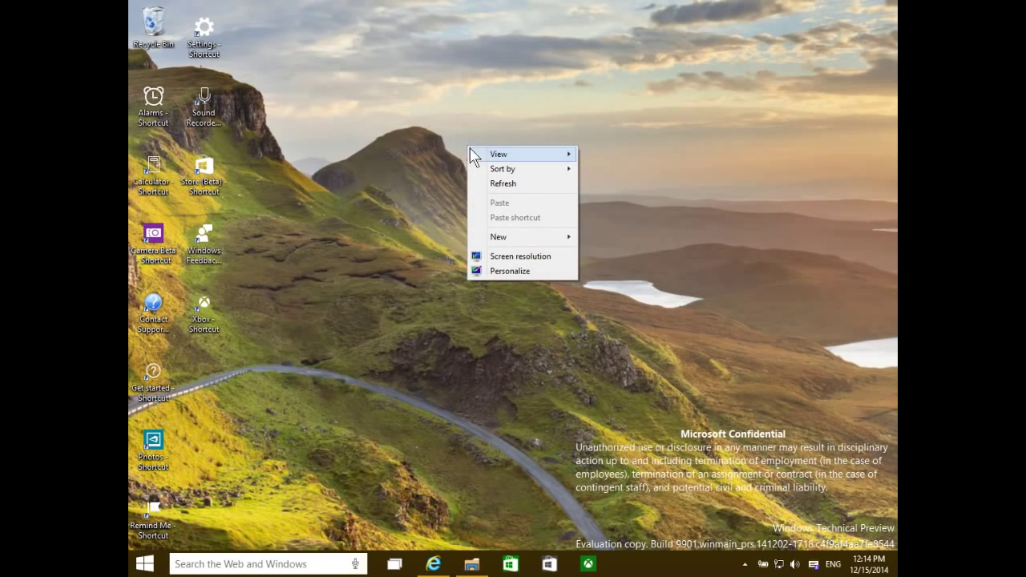
pyautogui.click(531, 271)
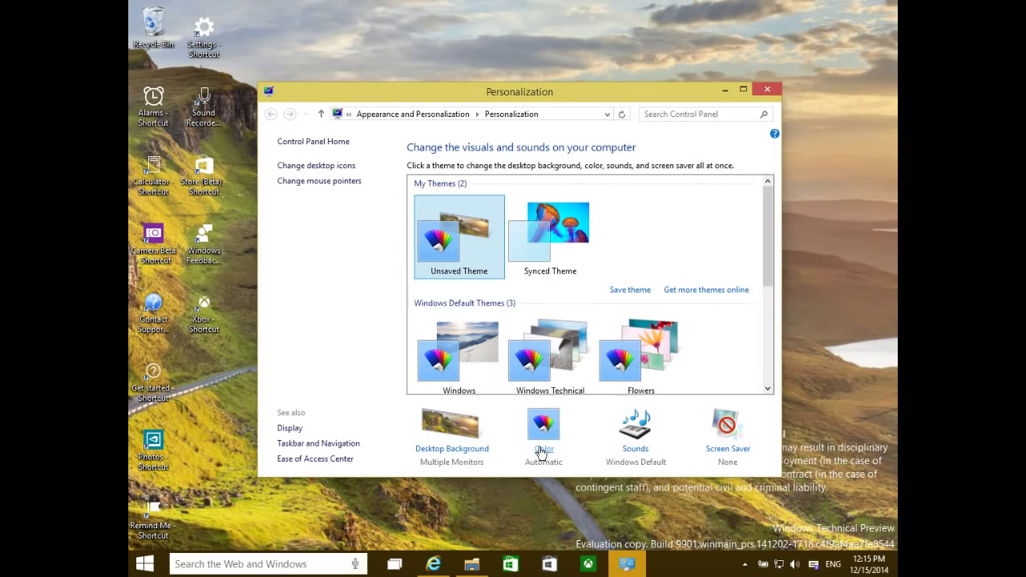
pyautogui.click(542, 451)
pyautogui.click(495, 178)
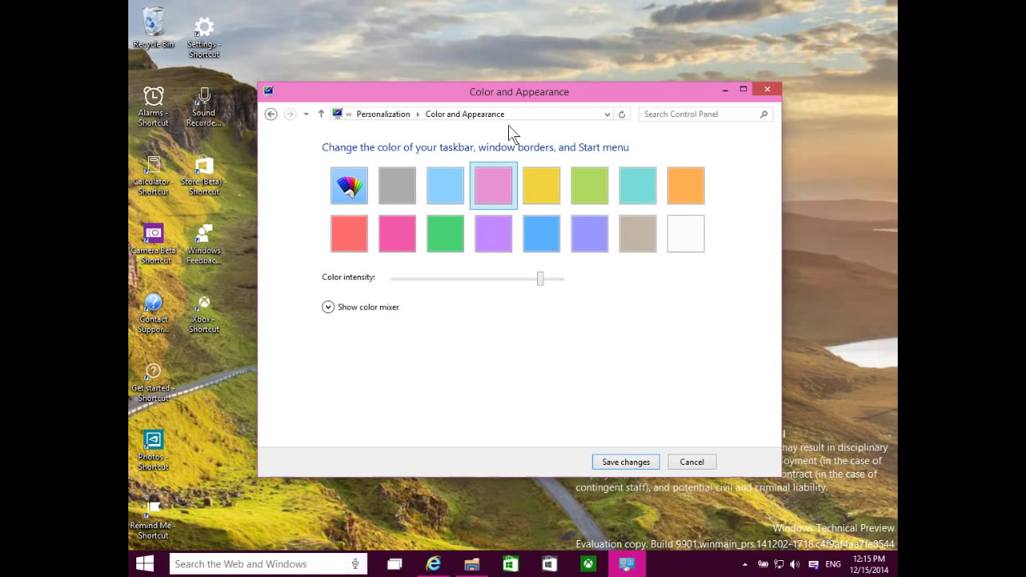
pyautogui.click(549, 237)
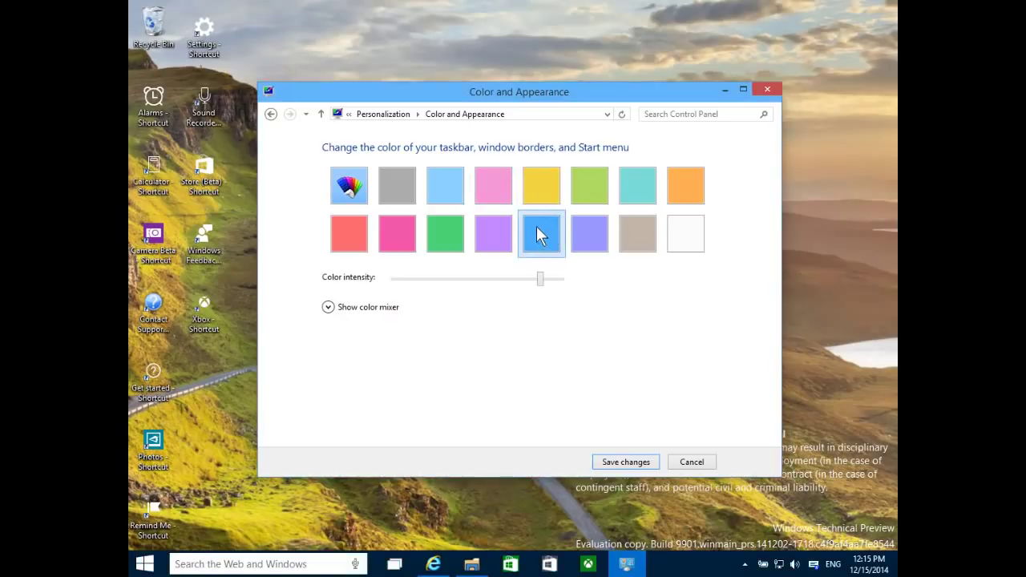
pyautogui.click(648, 465)
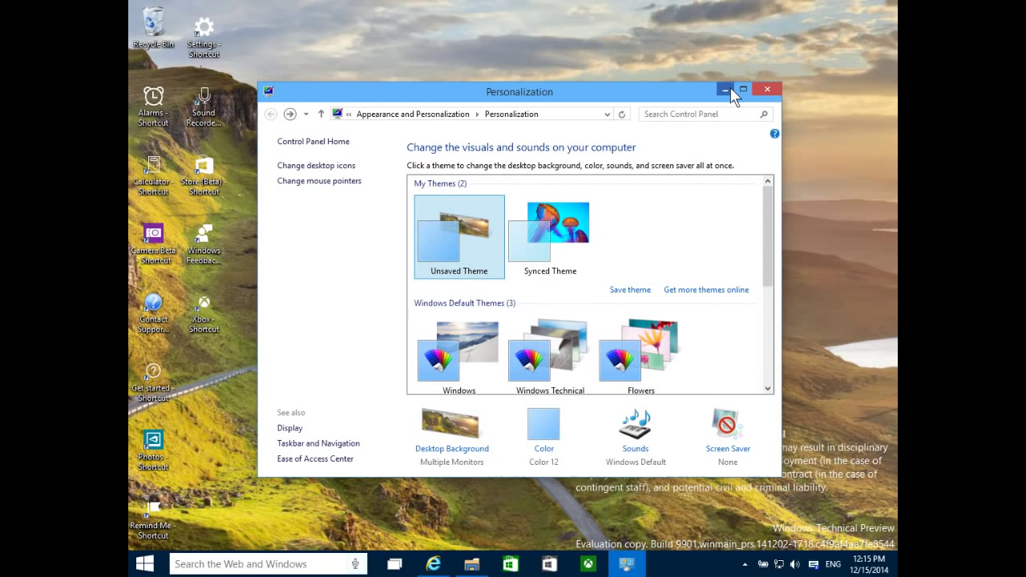
pyautogui.click(727, 90)
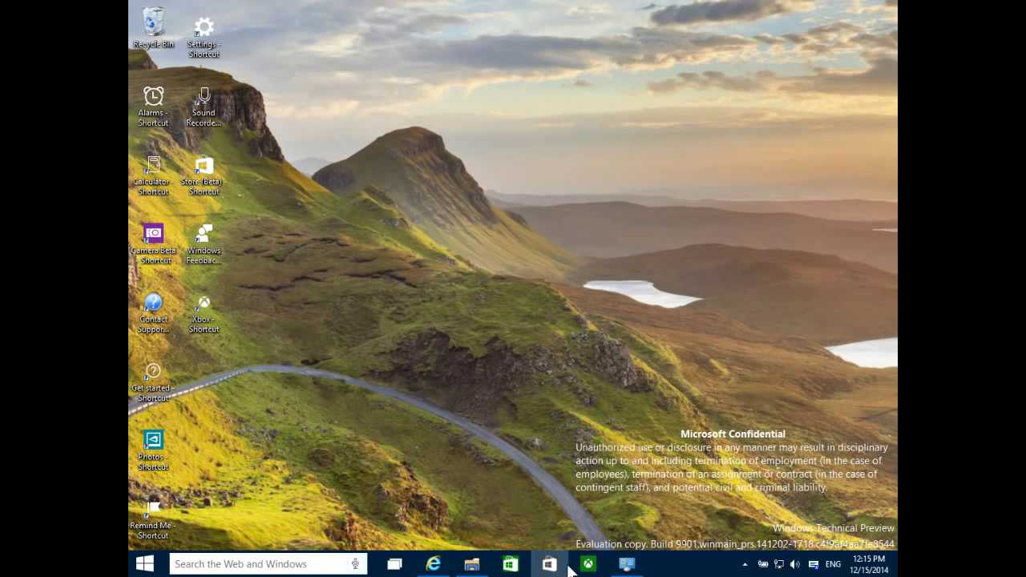
# Step: Preview the File Explorer and Internet Explorer windows from the taskbar, bring up Internet Explorer and minimize it
pyautogui.moveTo(477, 569)
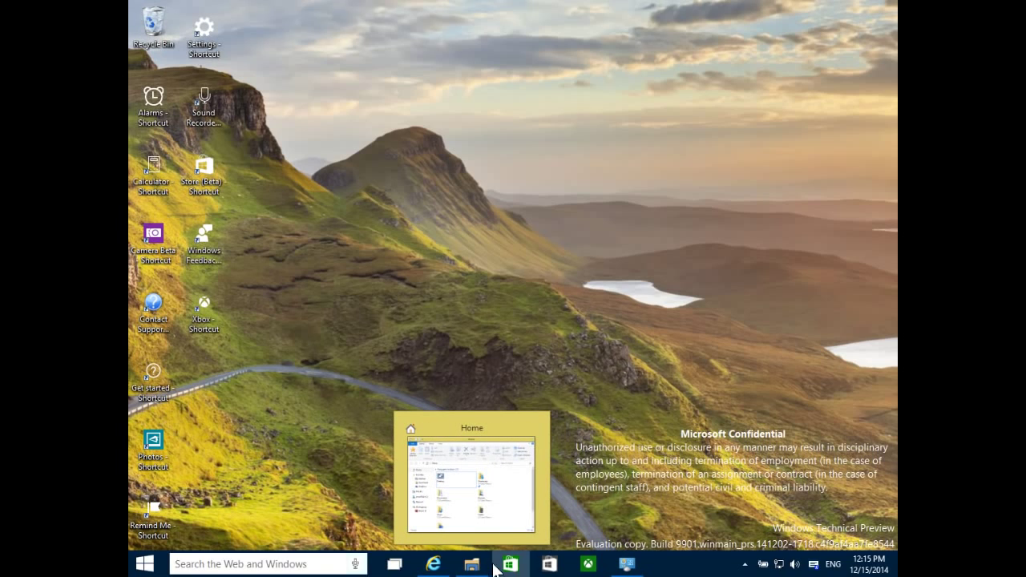
pyautogui.moveTo(433, 565)
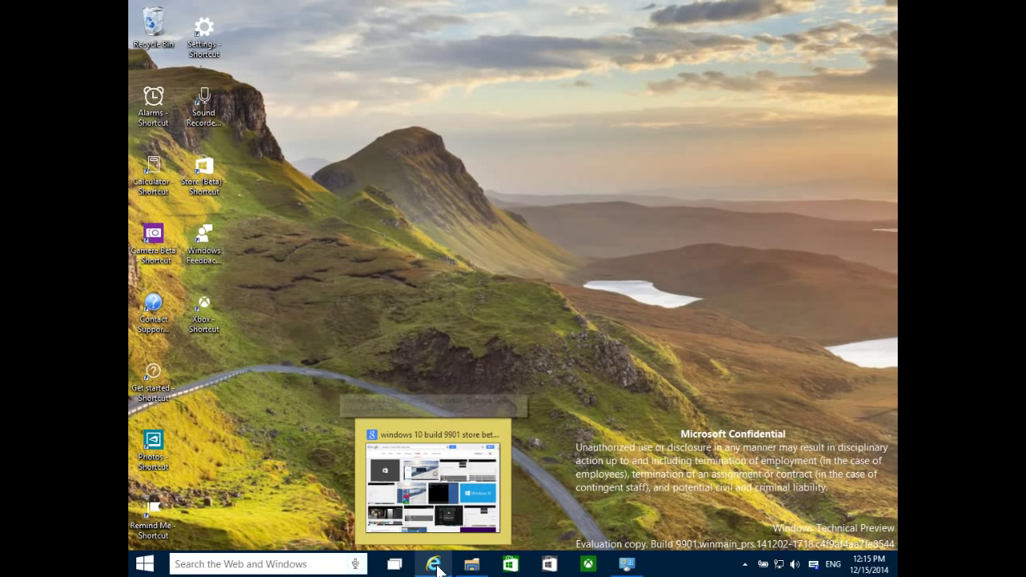
pyautogui.click(469, 494)
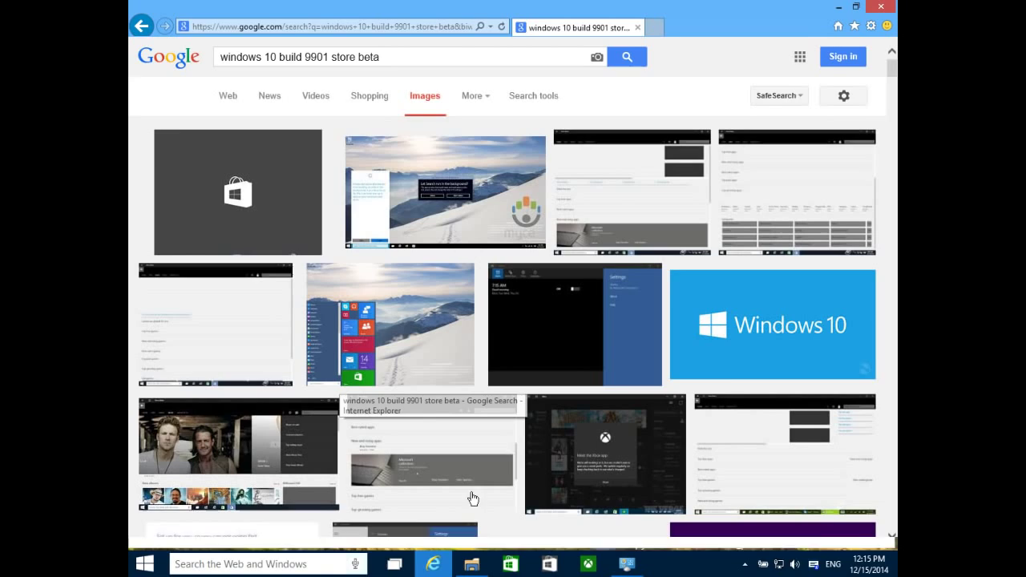
pyautogui.click(839, 6)
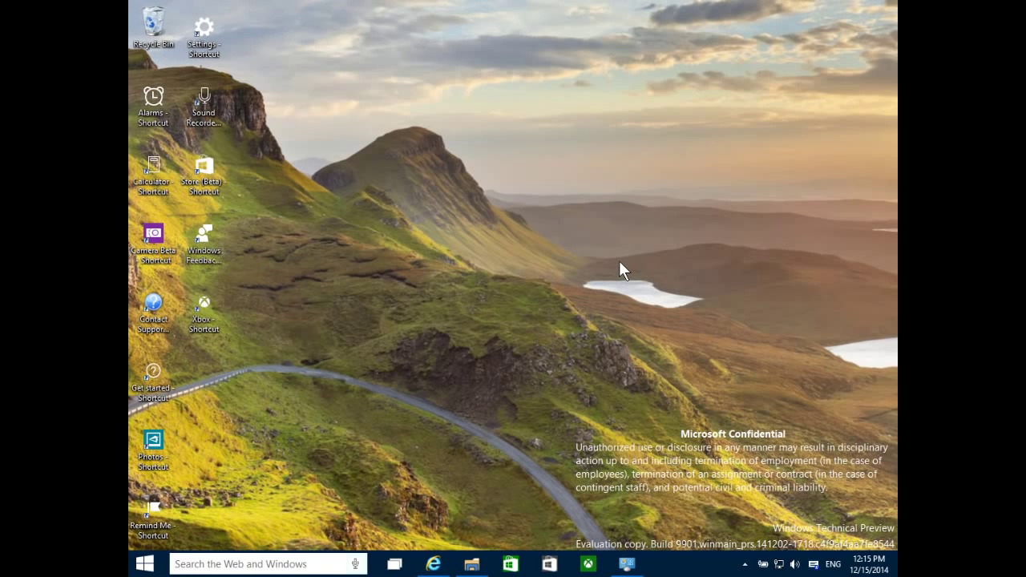
# Step: Examine the taskbar's search display options and the desktop's context options, closing both without a choice
pyautogui.rightClick(662, 566)
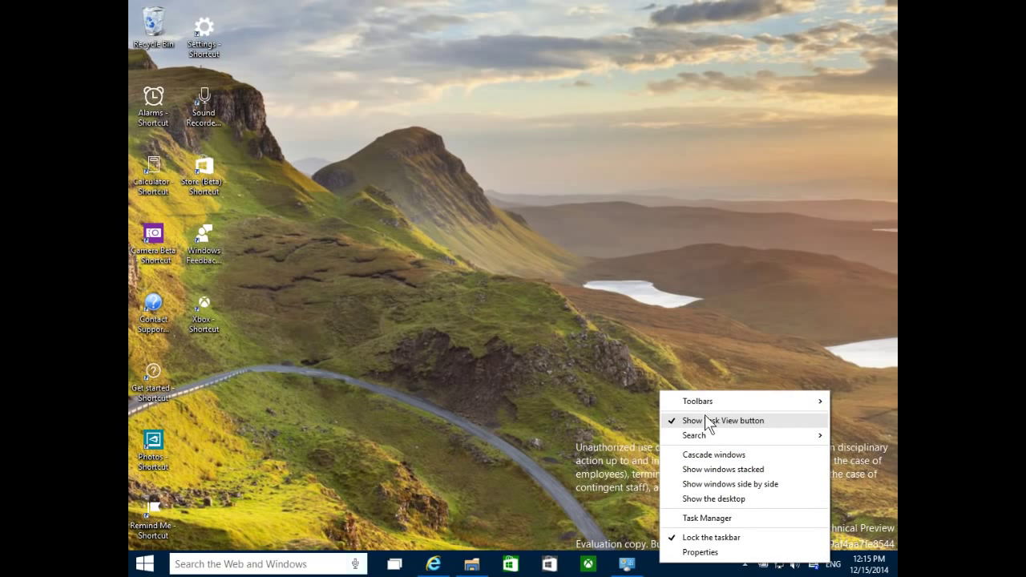
pyautogui.moveTo(706, 441)
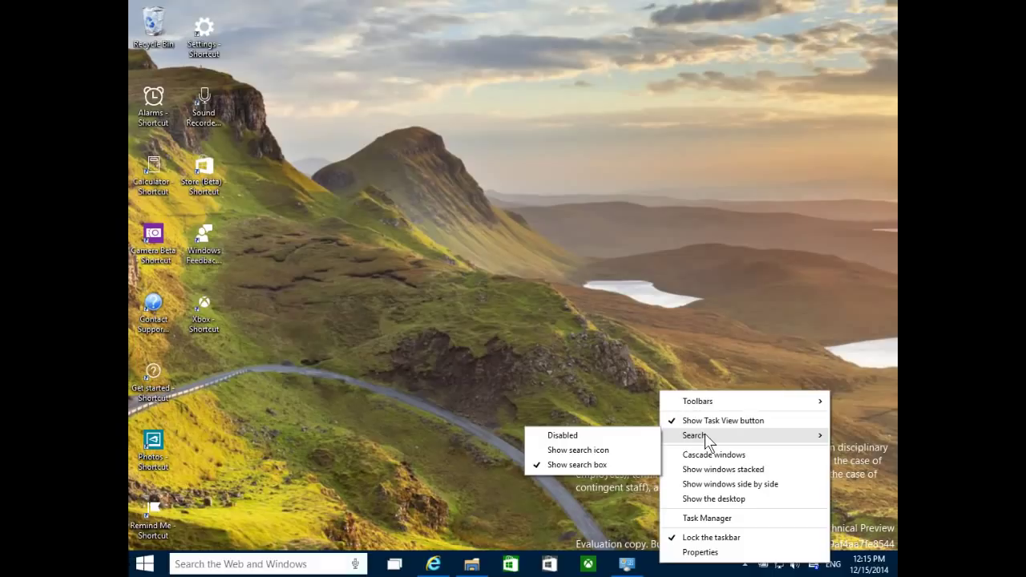
pyautogui.click(472, 170)
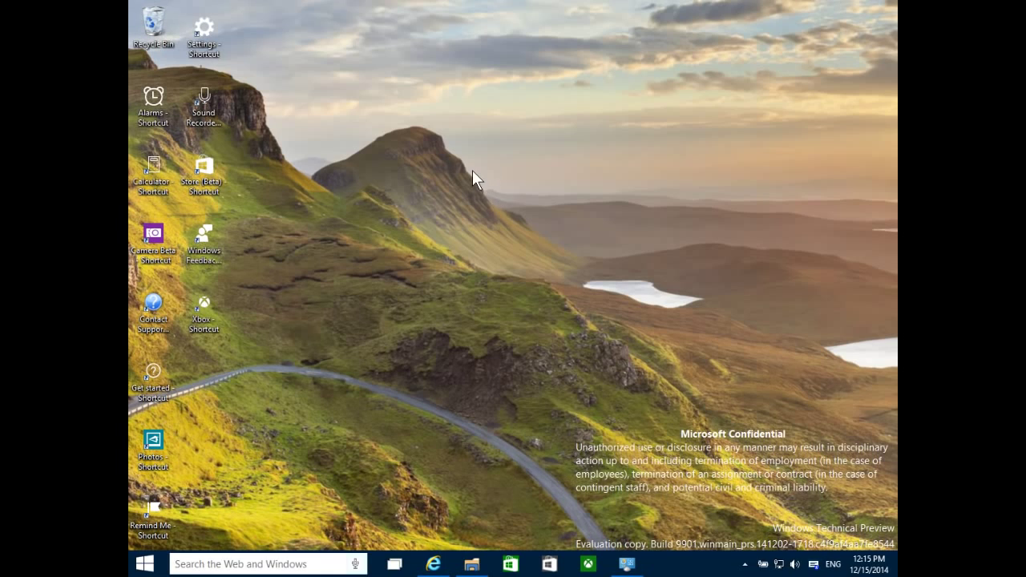
pyautogui.rightClick(472, 170)
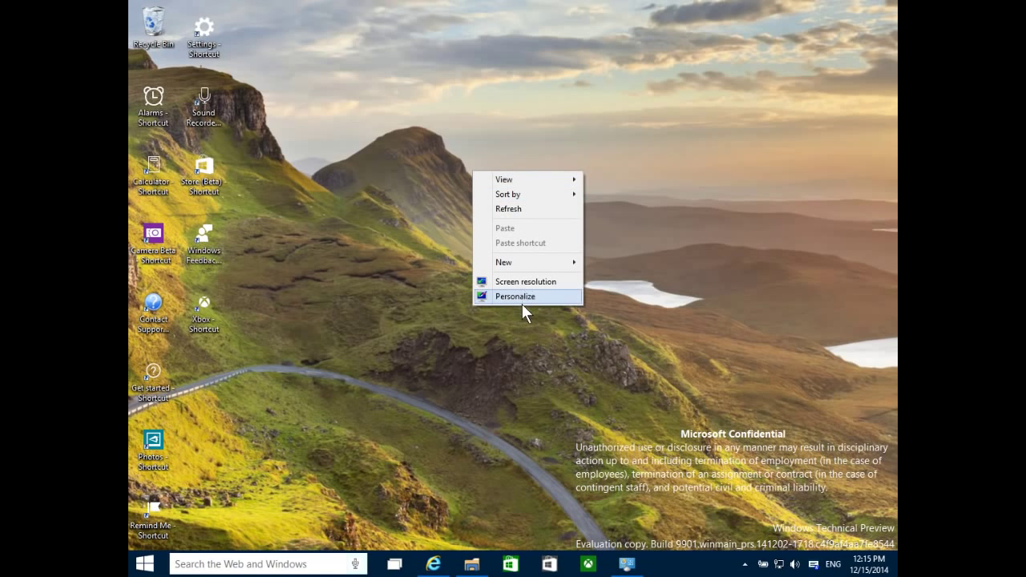
pyautogui.click(461, 391)
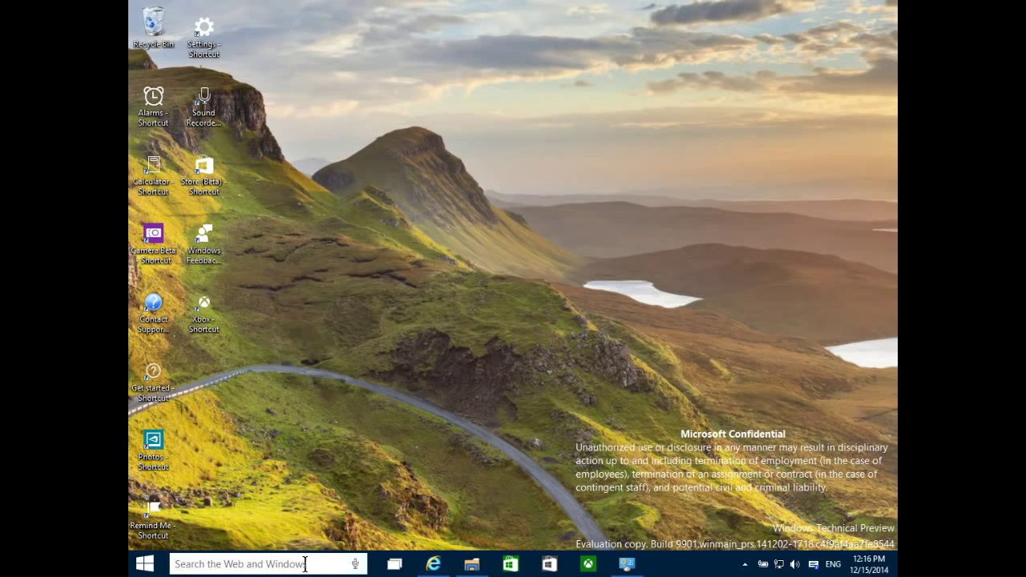
# Step: Open Cortana from the taskbar search and go to its settings
pyautogui.click(276, 564)
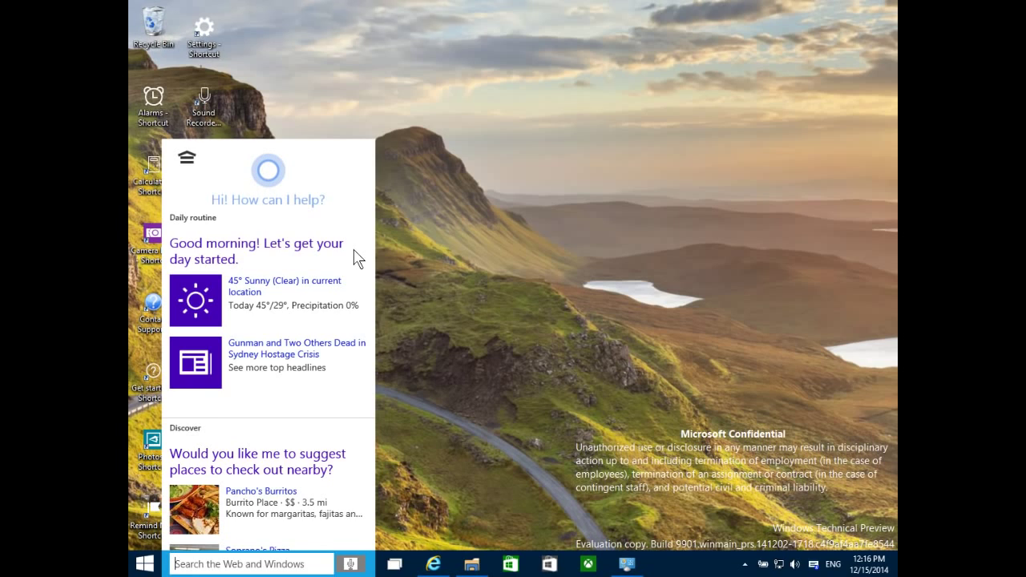
pyautogui.click(188, 159)
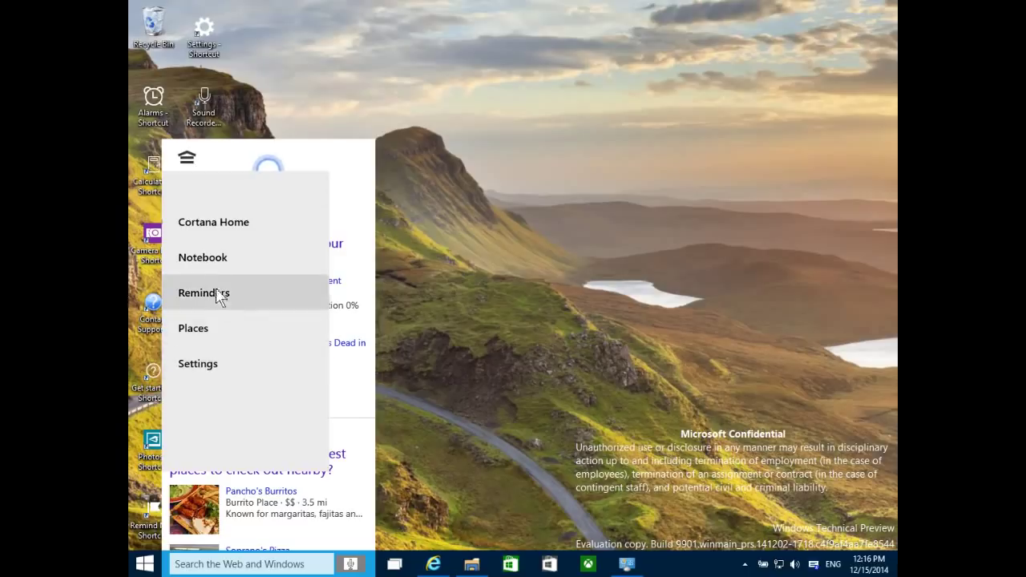
pyautogui.click(207, 366)
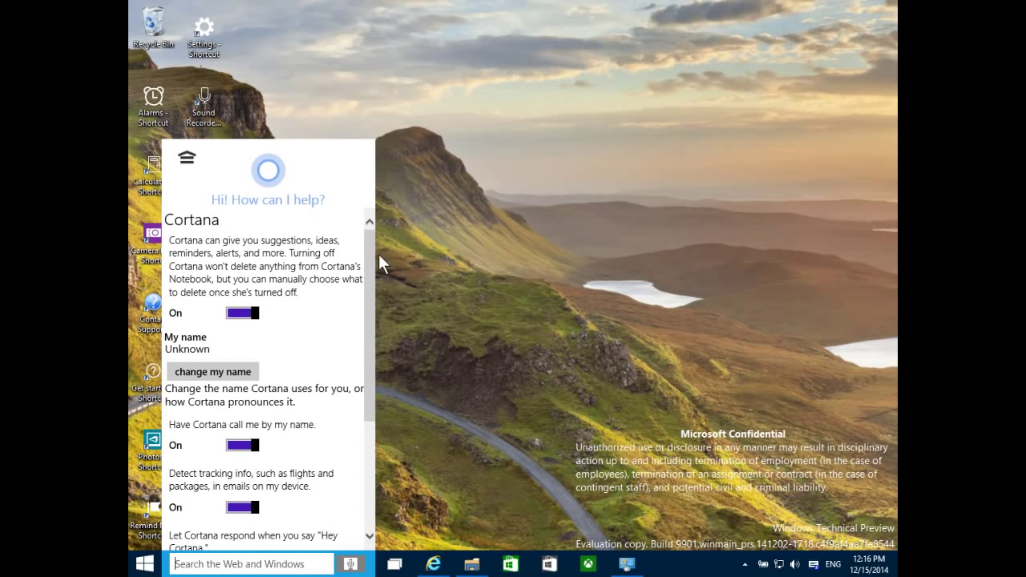
# Step: Try to change the name Cortana uses and dismiss the dialog
pyautogui.moveTo(367, 248); pyautogui.dragTo(362, 285)
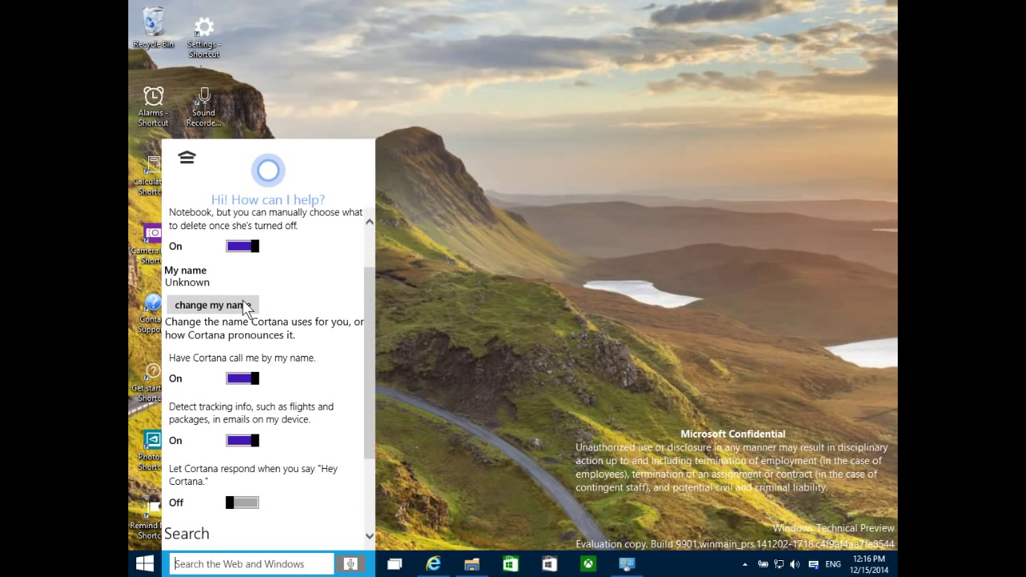
pyautogui.click(230, 305)
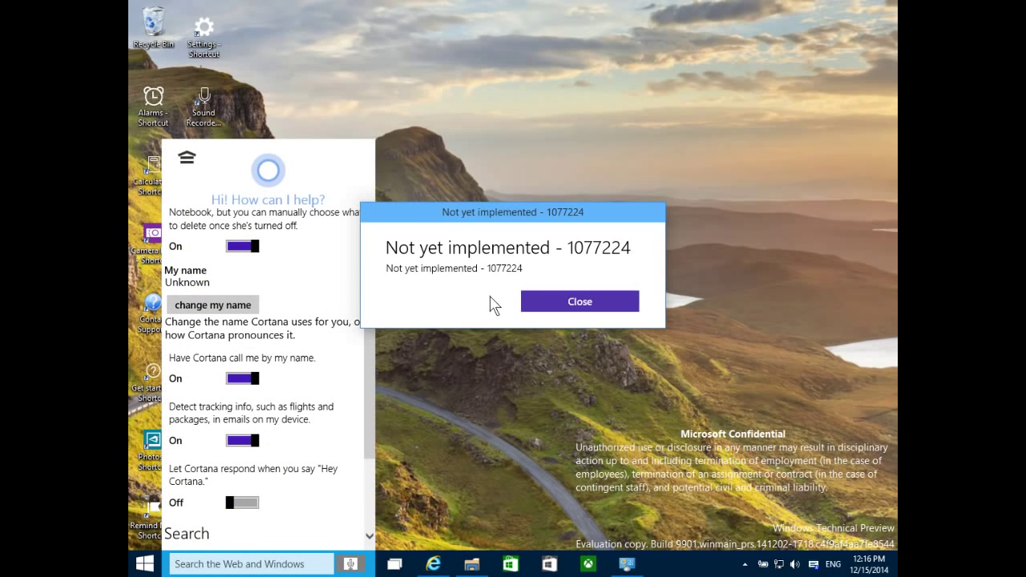
pyautogui.click(572, 295)
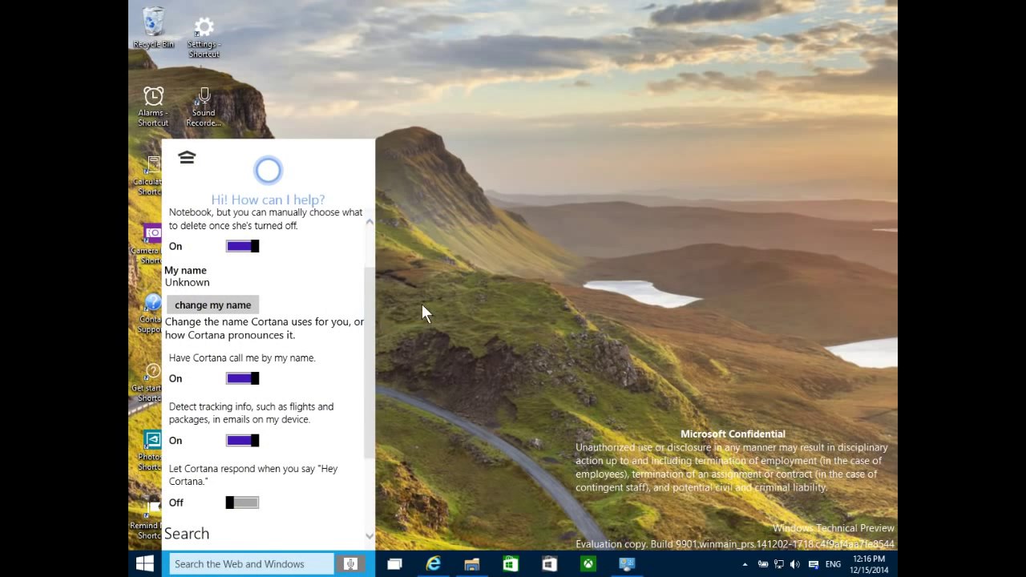
# Step: Try toggling the option that lets Cortana respond to "Hey Cortana", leaving it off
pyautogui.moveTo(367, 314); pyautogui.dragTo(358, 384)
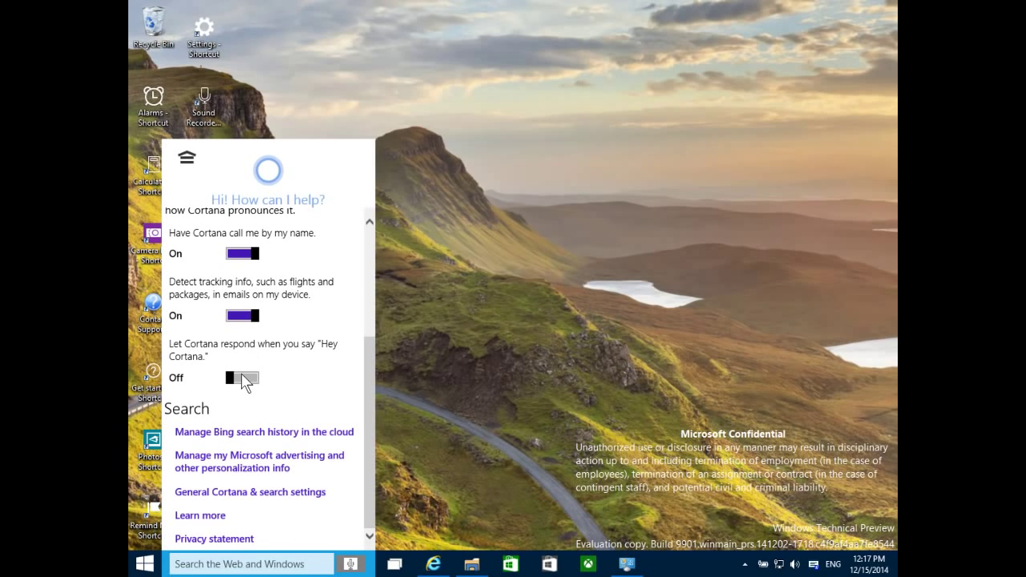
pyautogui.click(248, 379)
pyautogui.click(246, 380)
pyautogui.moveTo(372, 412); pyautogui.dragTo(365, 297)
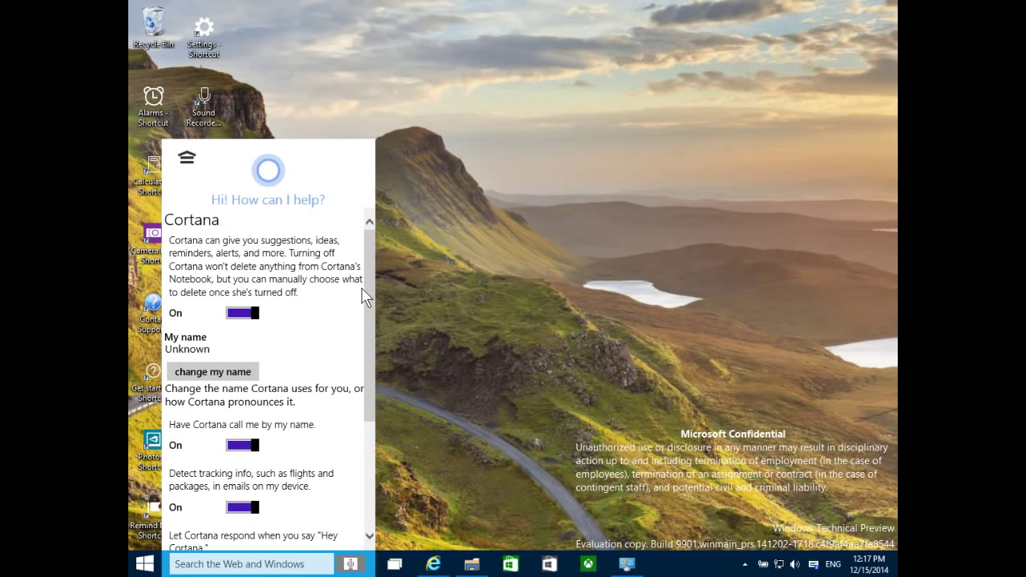
# Step: Try Cortana's voice input, review the whole list of Cortana and search settings and close Cortana
pyautogui.click(351, 567)
pyautogui.scroll(-1, 369, 317)
pyautogui.scroll(-5, 366, 324)
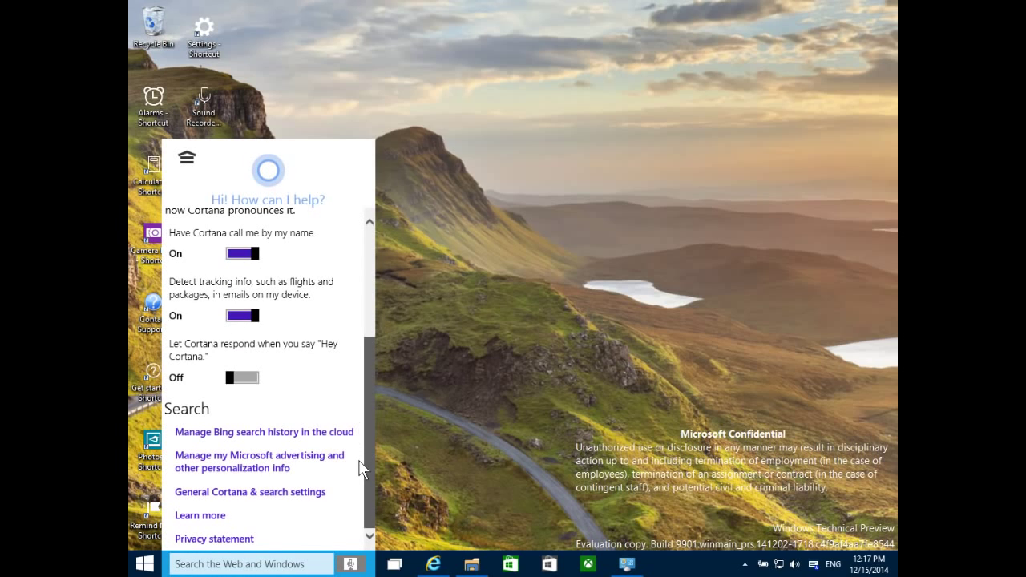
pyautogui.scroll(5, 366, 455)
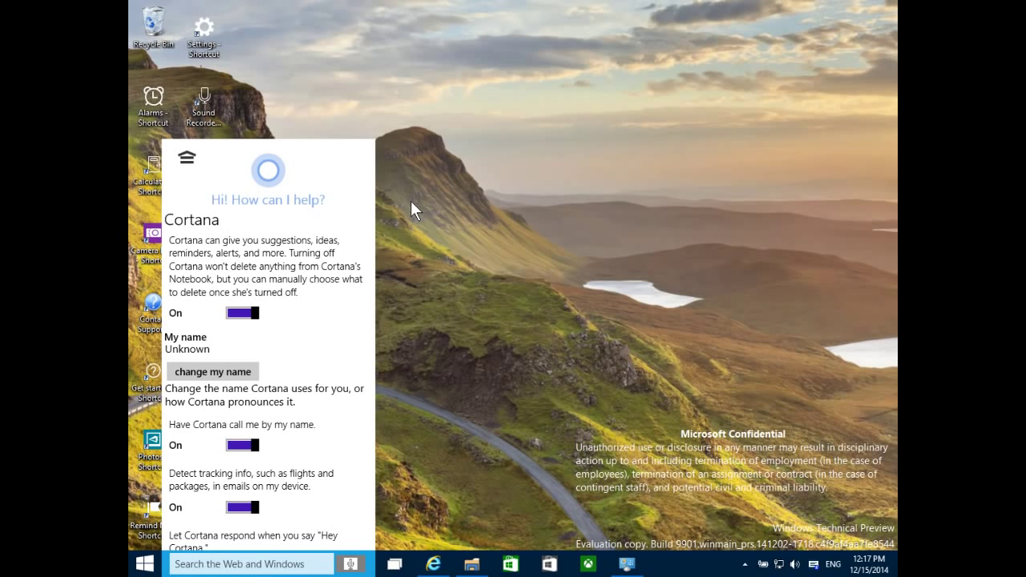
pyautogui.click(411, 202)
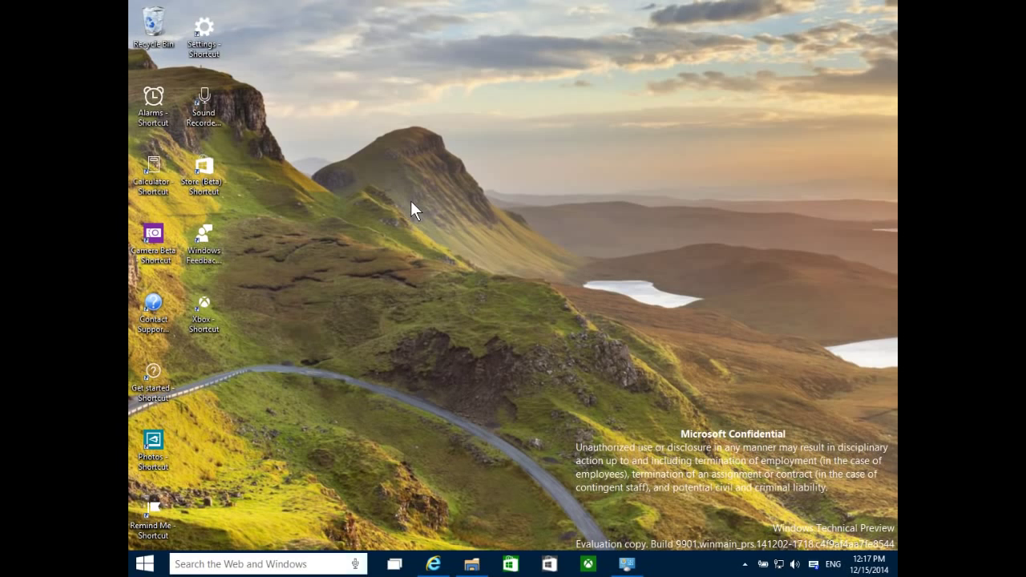
# Step: Open the Settings app from its desktop shortcut, maximize it and open the System category
pyautogui.doubleClick(207, 28)
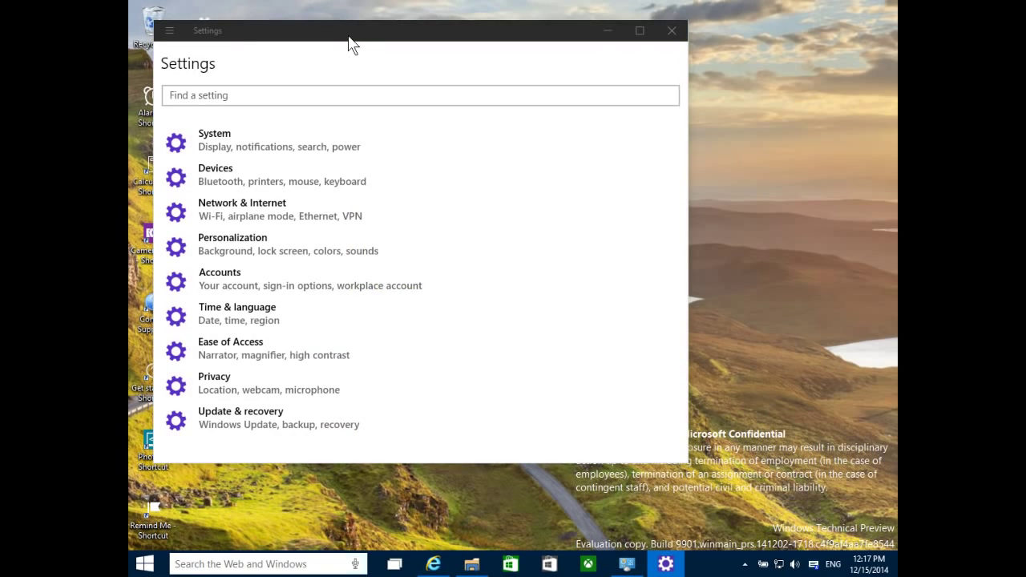
pyautogui.doubleClick(348, 37)
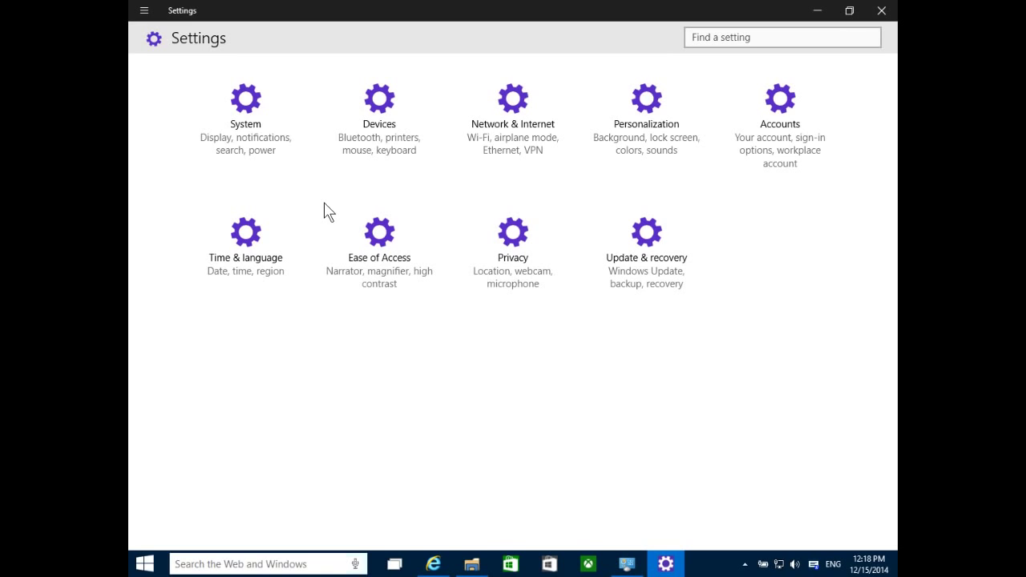
pyautogui.click(241, 102)
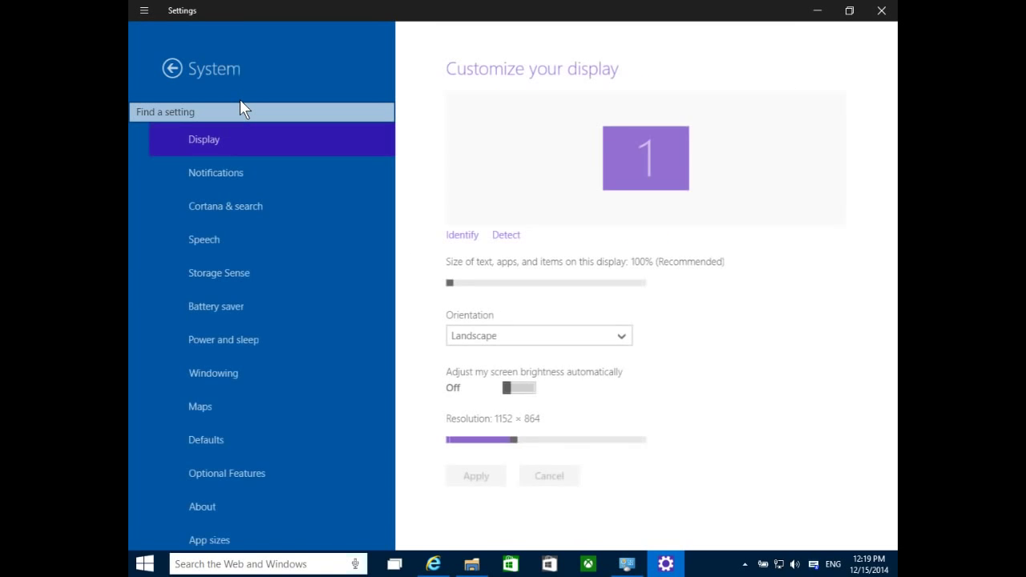
# Step: Examine the Storage Sense page and the save location choices for new apps and games
pyautogui.click(232, 274)
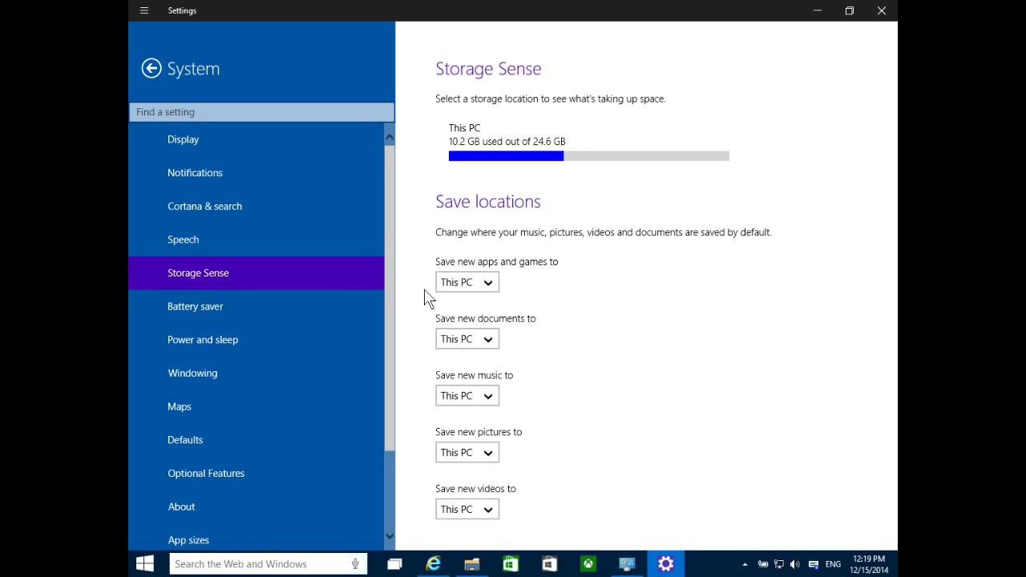
pyautogui.click(485, 284)
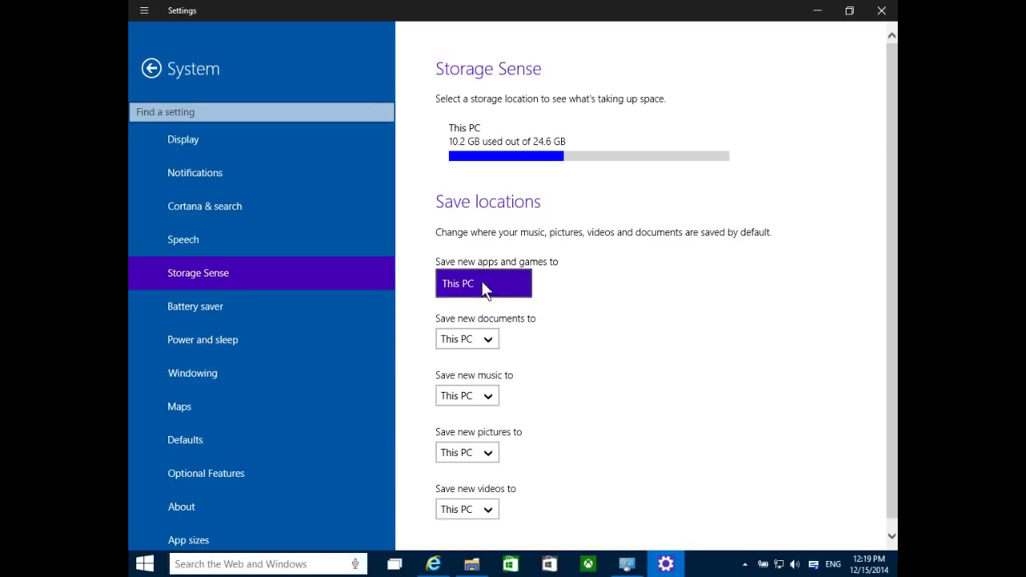
pyautogui.click(623, 282)
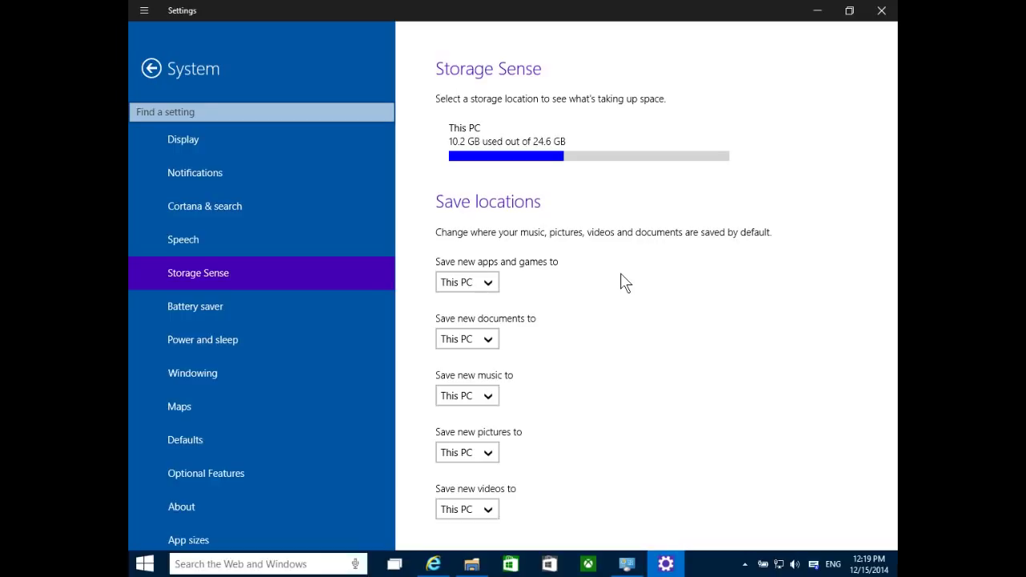
# Step: View the Windowing and Optional Features pages of the System category and return to the main settings overview
pyautogui.click(262, 383)
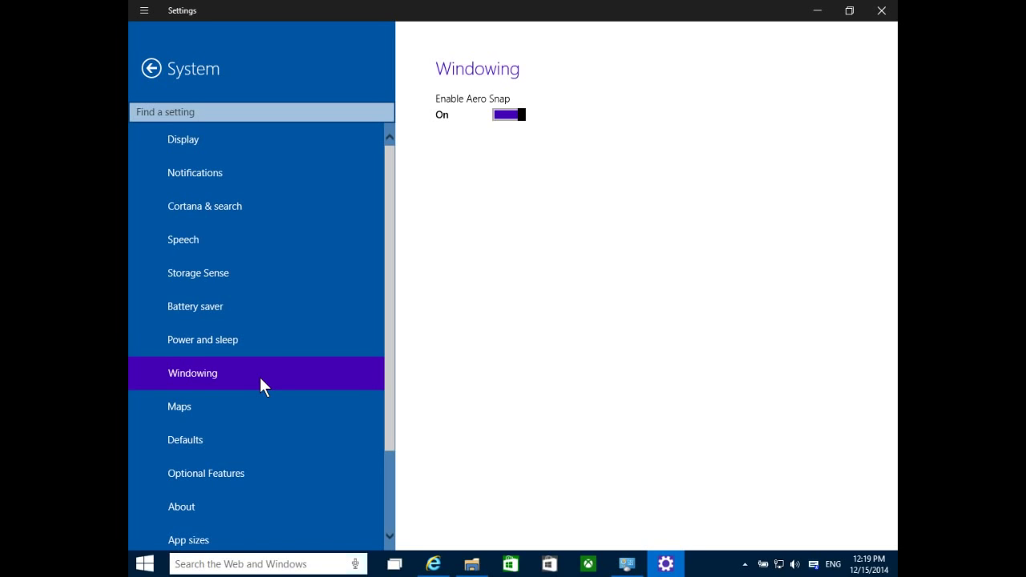
pyautogui.moveTo(396, 272); pyautogui.dragTo(389, 378)
pyautogui.click(302, 369)
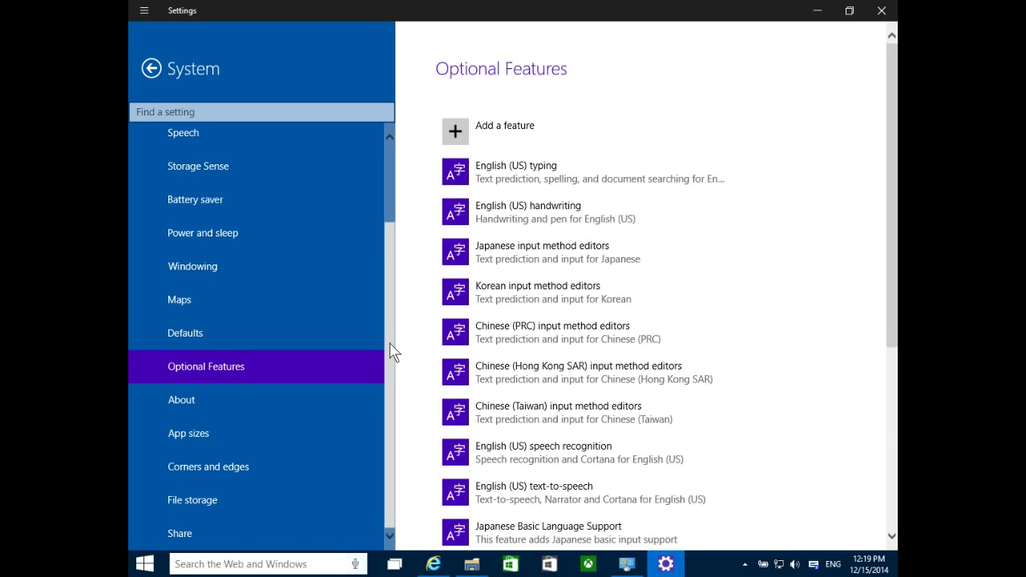
pyautogui.scroll(3, 380, 265)
pyautogui.click(151, 66)
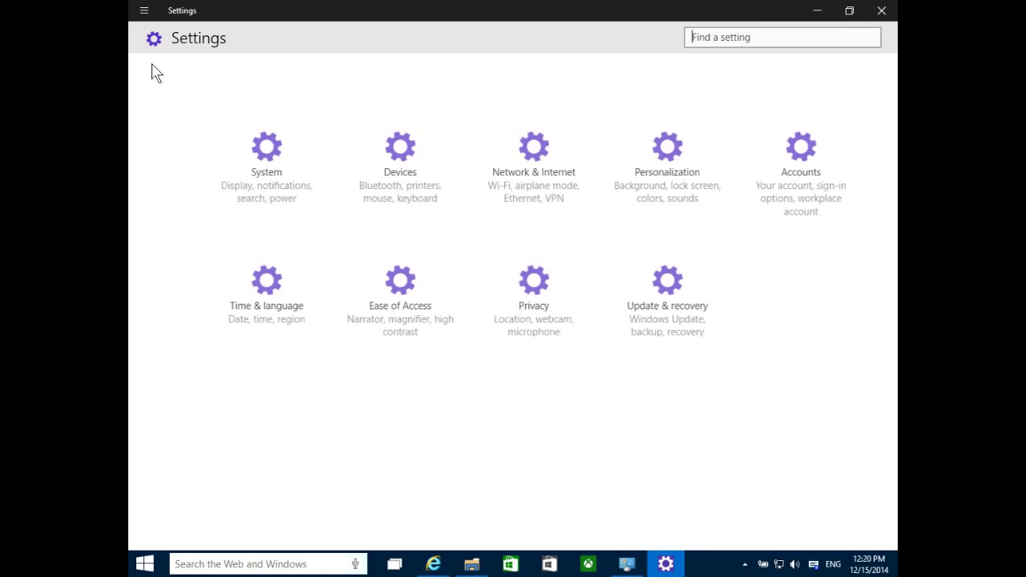
# Step: View the Devices category and check the background type choices in Personalization, keeping Image
pyautogui.click(377, 108)
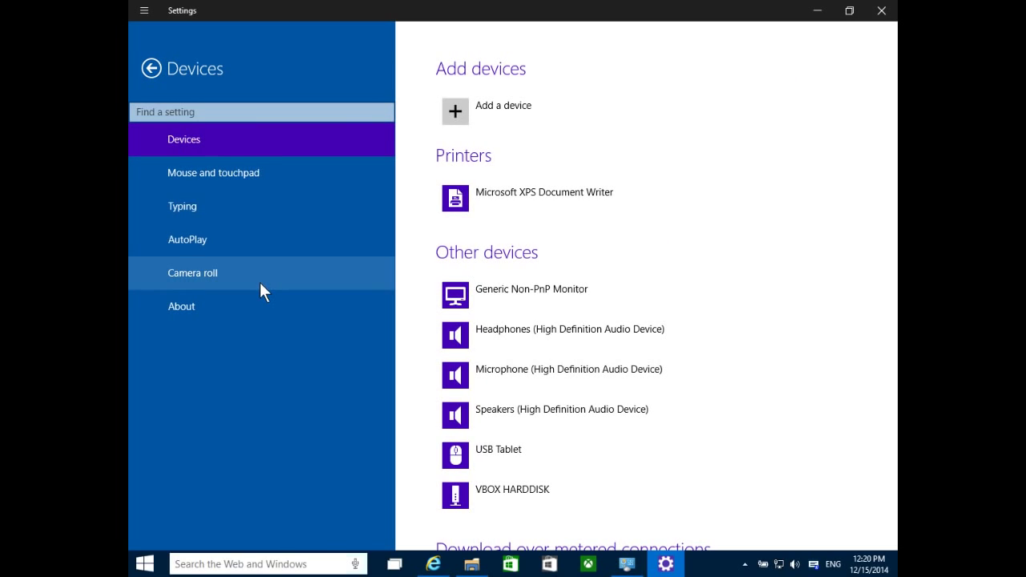
pyautogui.click(153, 69)
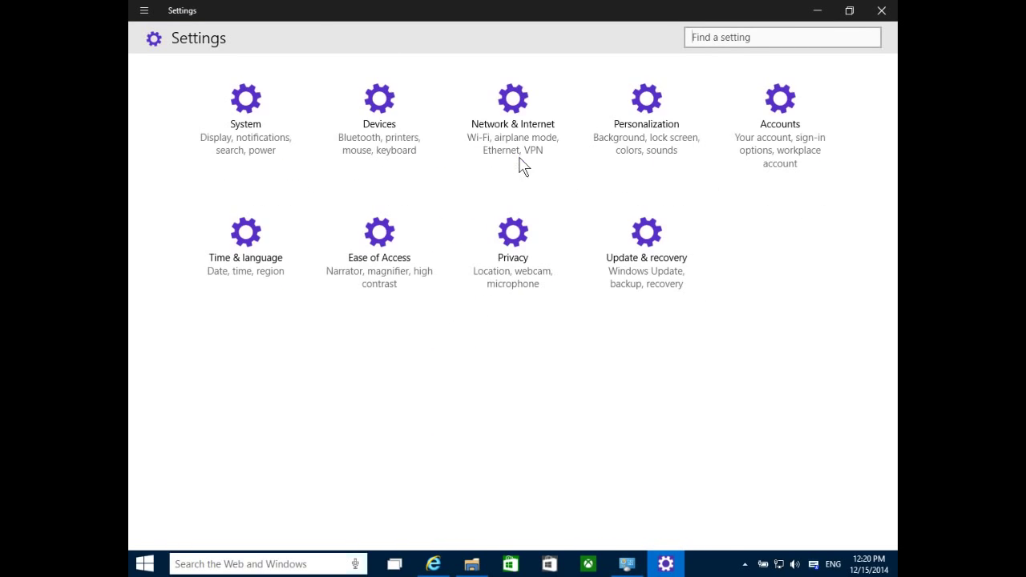
pyautogui.click(651, 91)
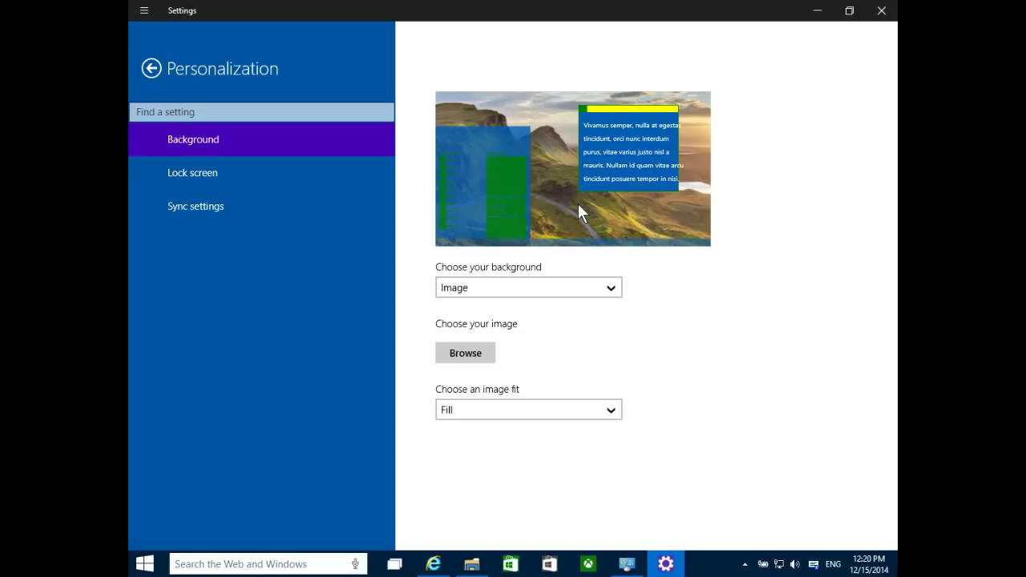
pyautogui.click(521, 297)
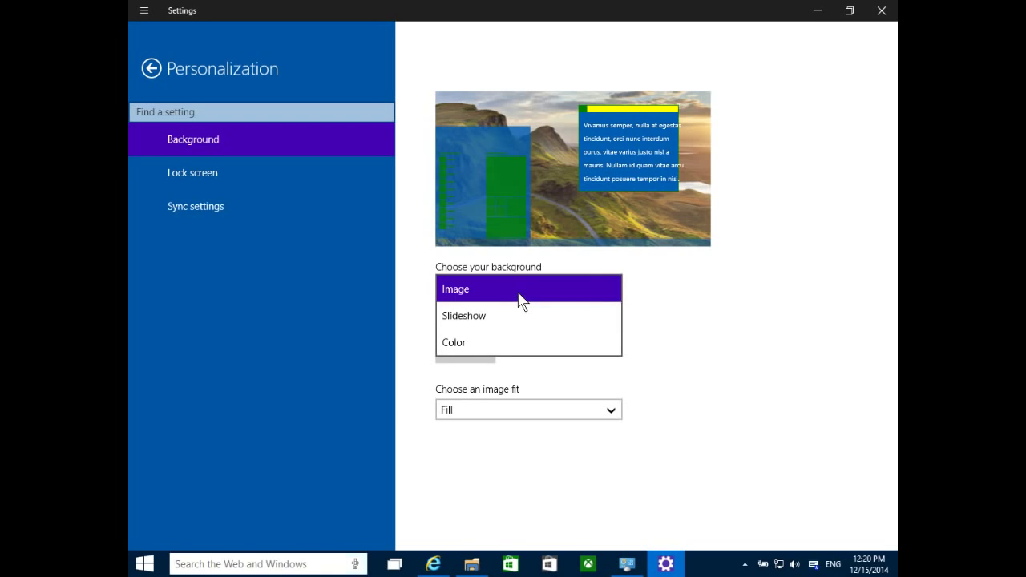
pyautogui.click(528, 295)
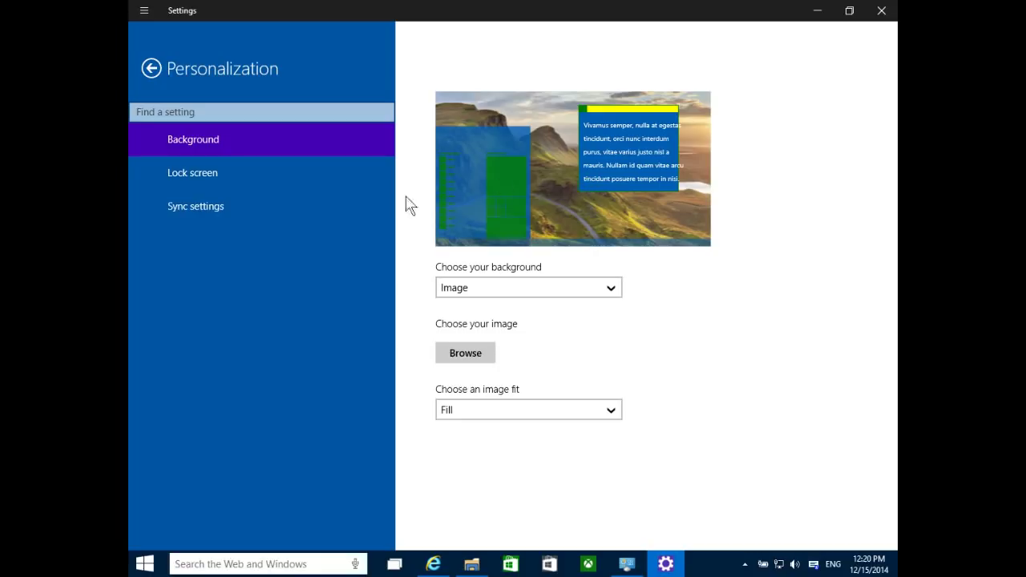
# Step: Review all the OneDrive sync and backup options under Personalization's Sync settings and return to the settings overview
pyautogui.click(211, 208)
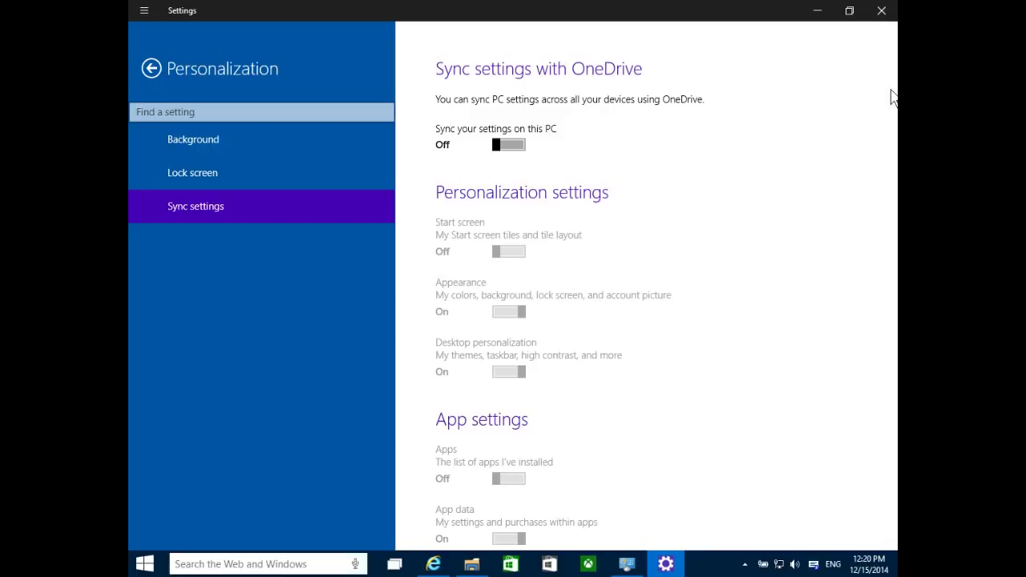
pyautogui.scroll(-4, 894, 160)
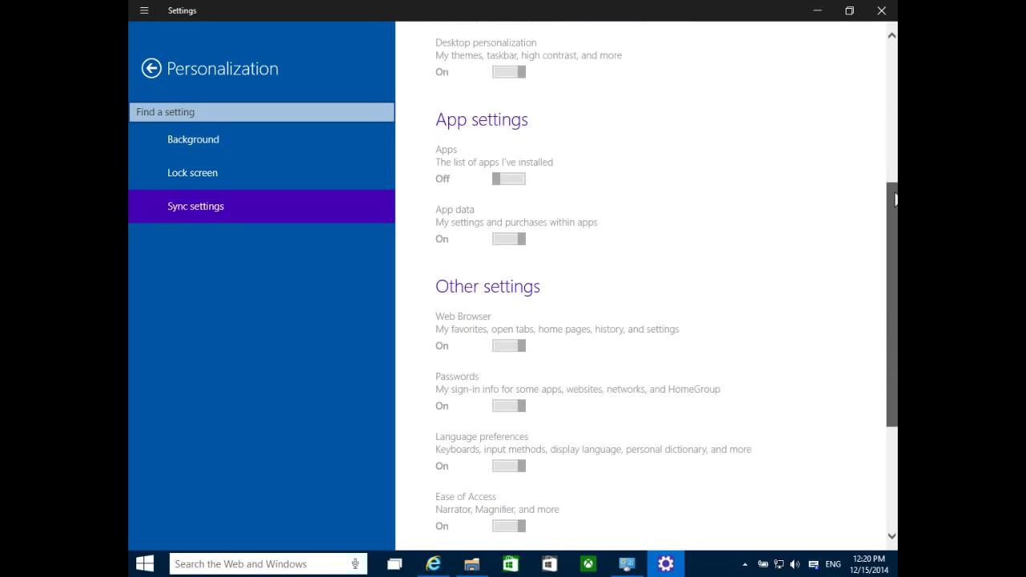
pyautogui.moveTo(895, 199); pyautogui.dragTo(890, 329)
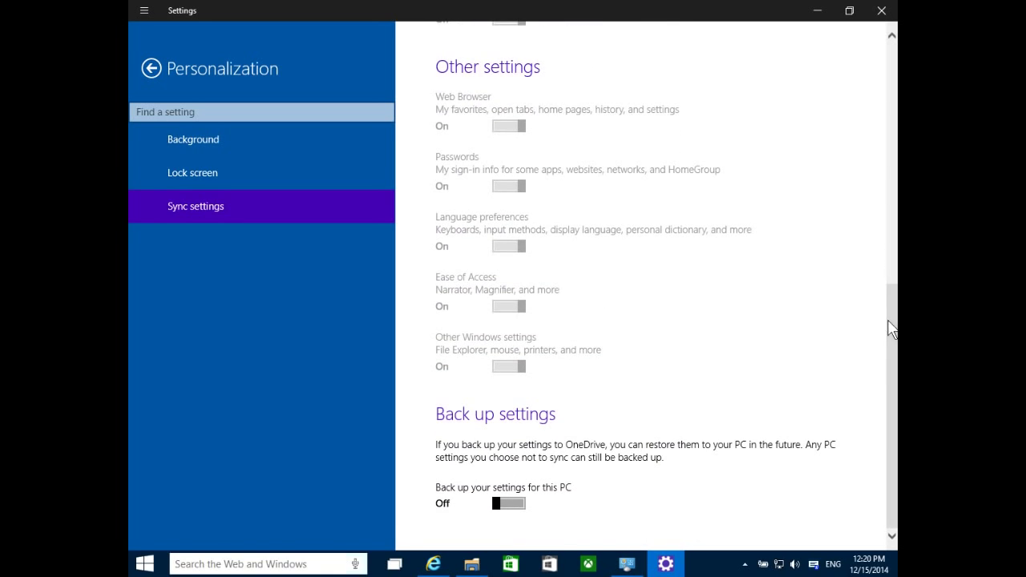
pyautogui.scroll(7, 879, 401)
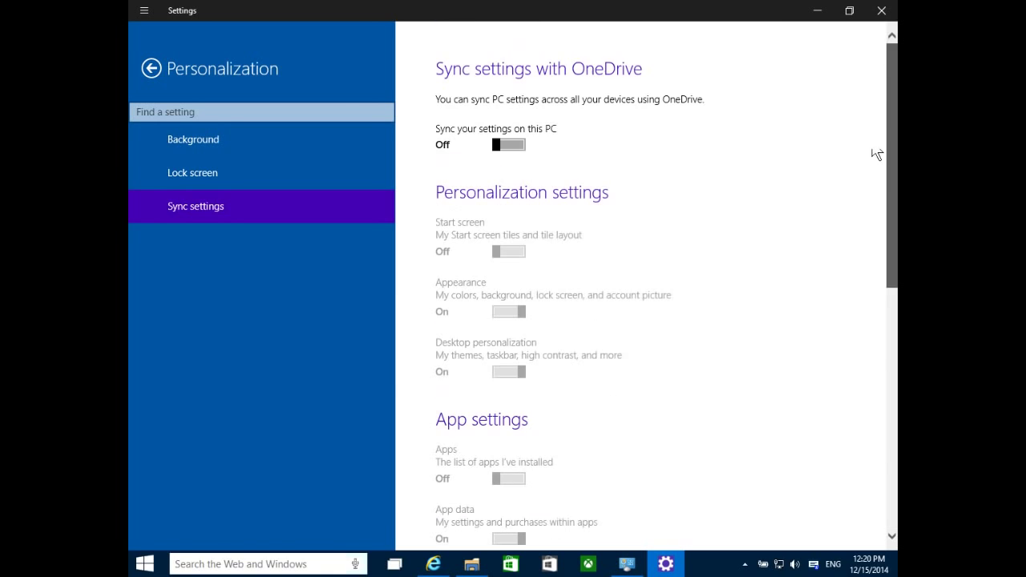
pyautogui.click(150, 69)
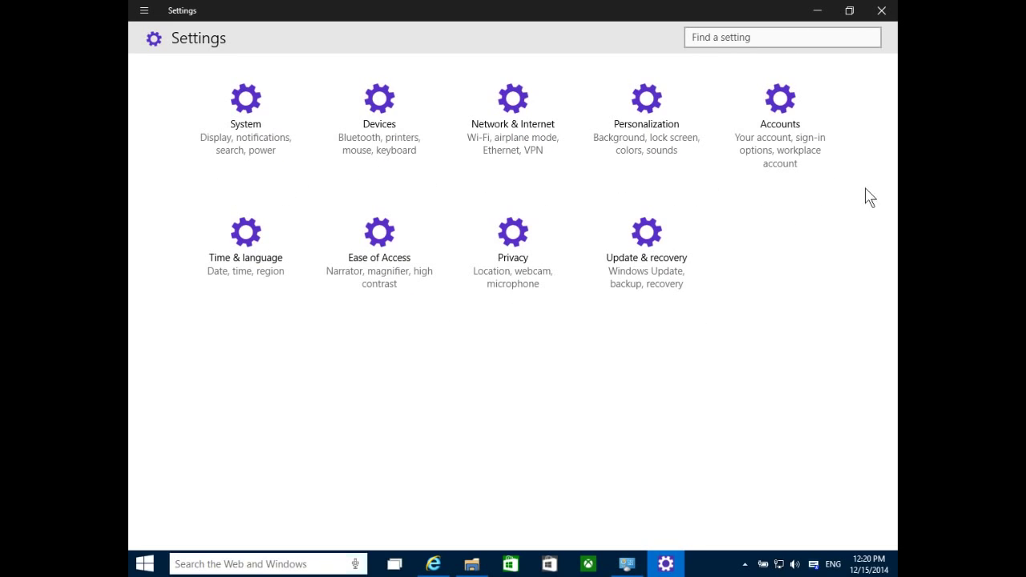
# Step: View the Provisioning packages page under Accounts and the Time & language category, ending at the settings overview
pyautogui.click(790, 113)
pyautogui.click(783, 107)
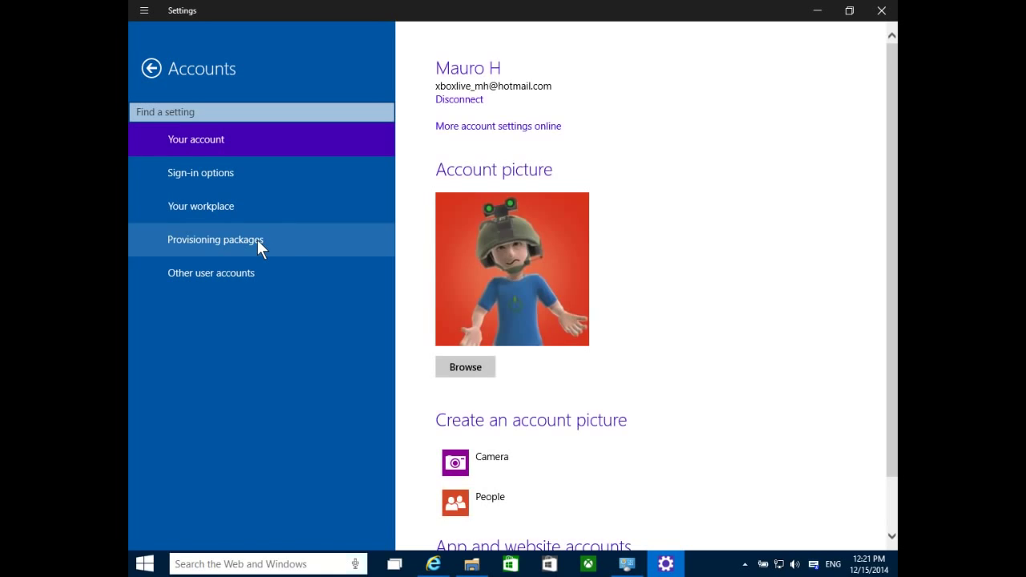
pyautogui.click(258, 239)
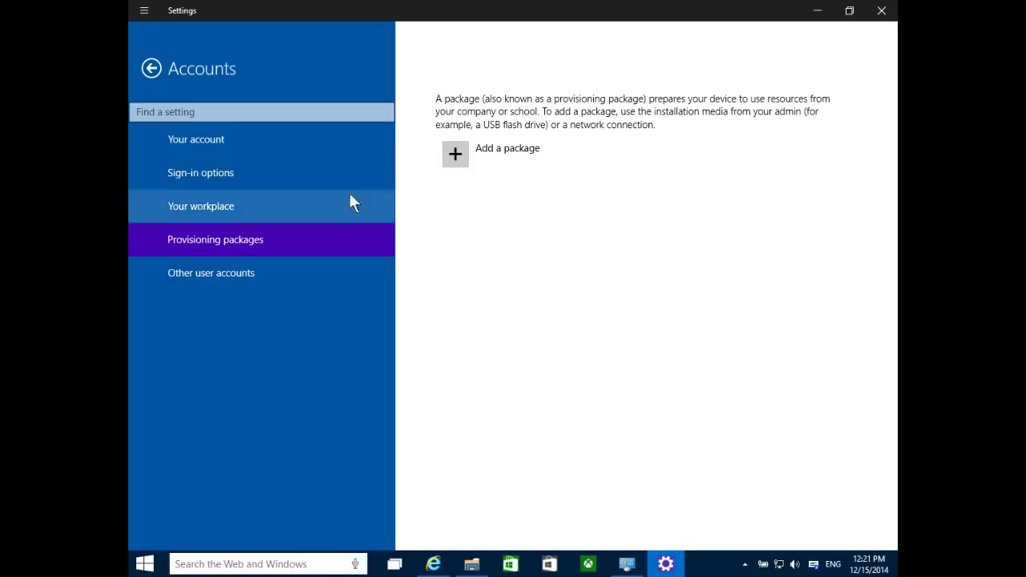
pyautogui.click(153, 68)
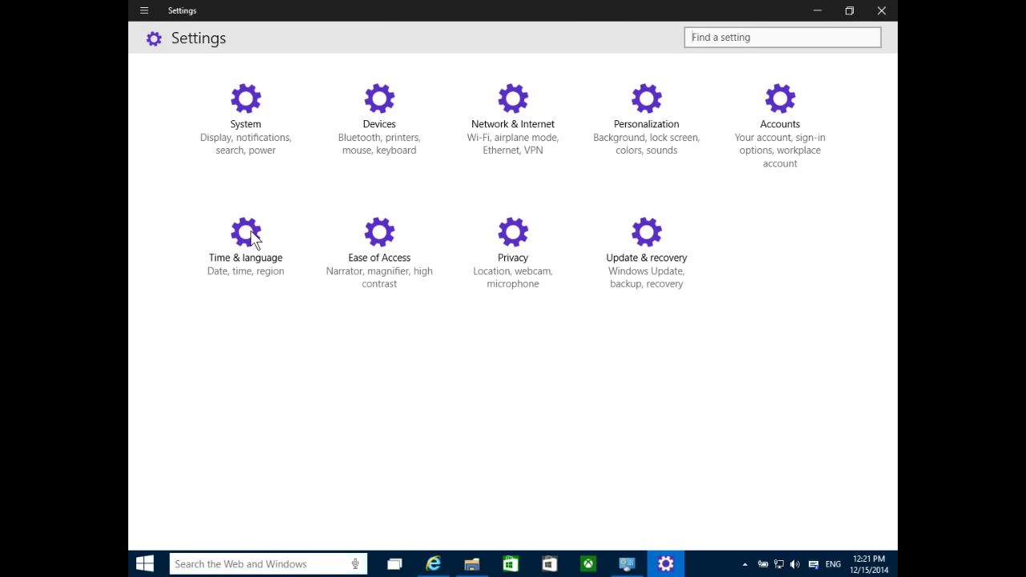
pyautogui.click(251, 237)
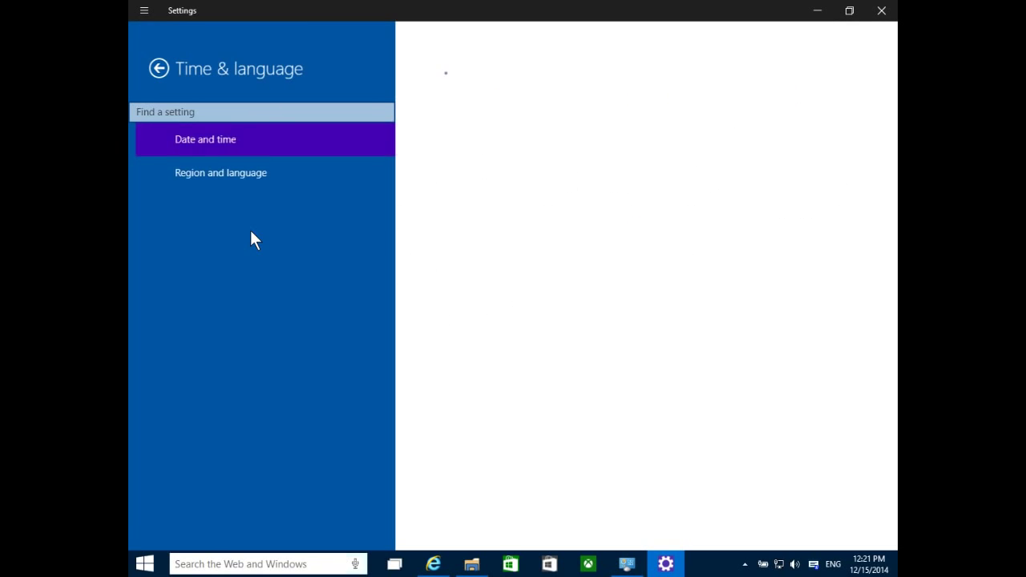
pyautogui.click(151, 69)
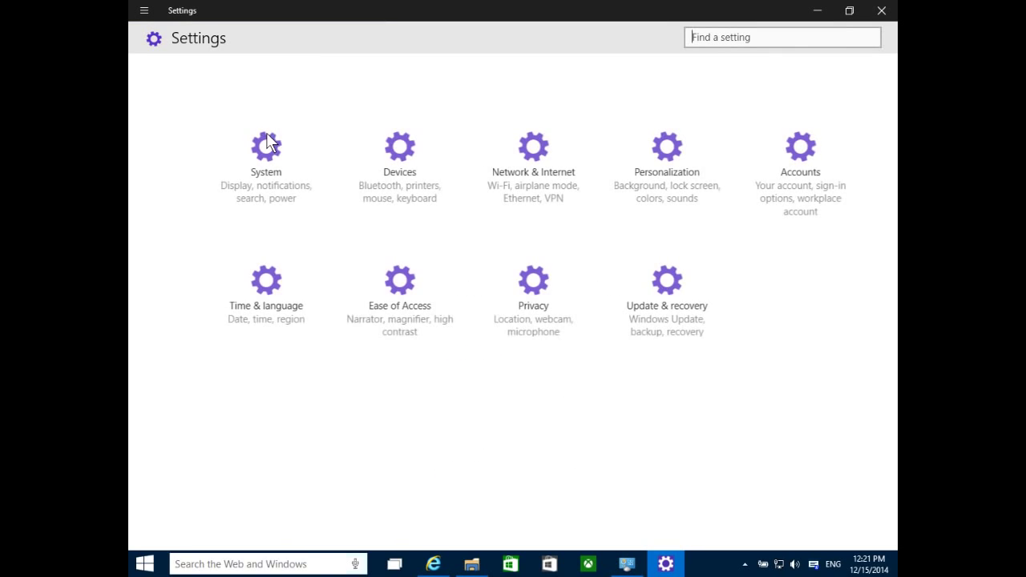
# Step: Examine the closed captioning options in Ease of Access, leaving caption transparency at Default, and return to the settings overview
pyautogui.click(397, 294)
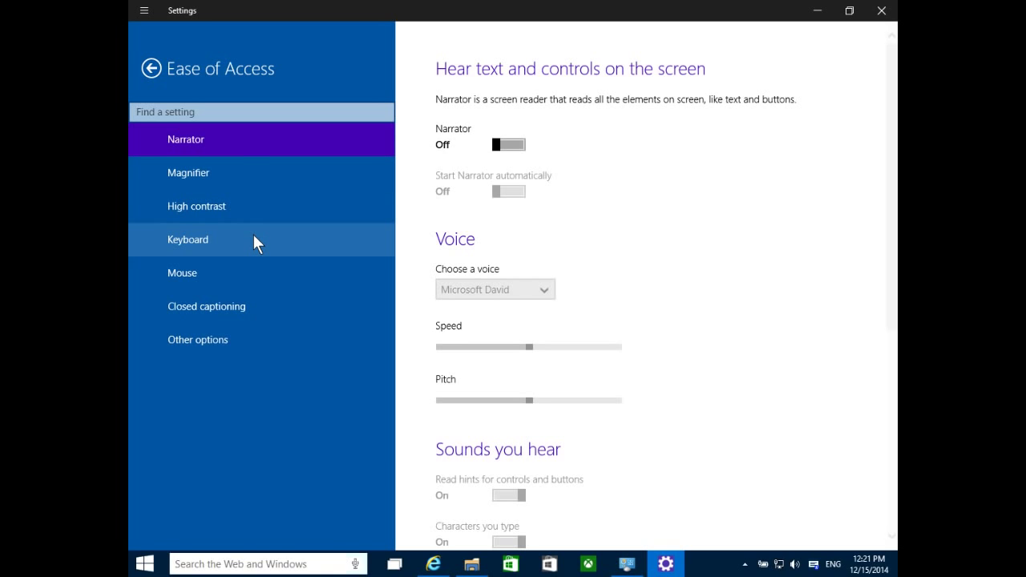
pyautogui.click(248, 306)
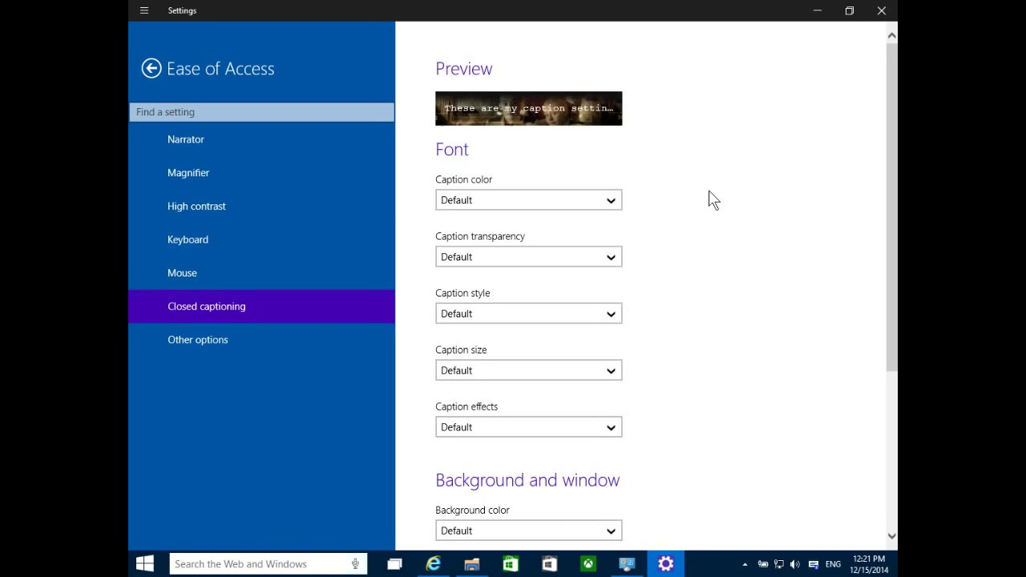
pyautogui.scroll(-3, 762, 122)
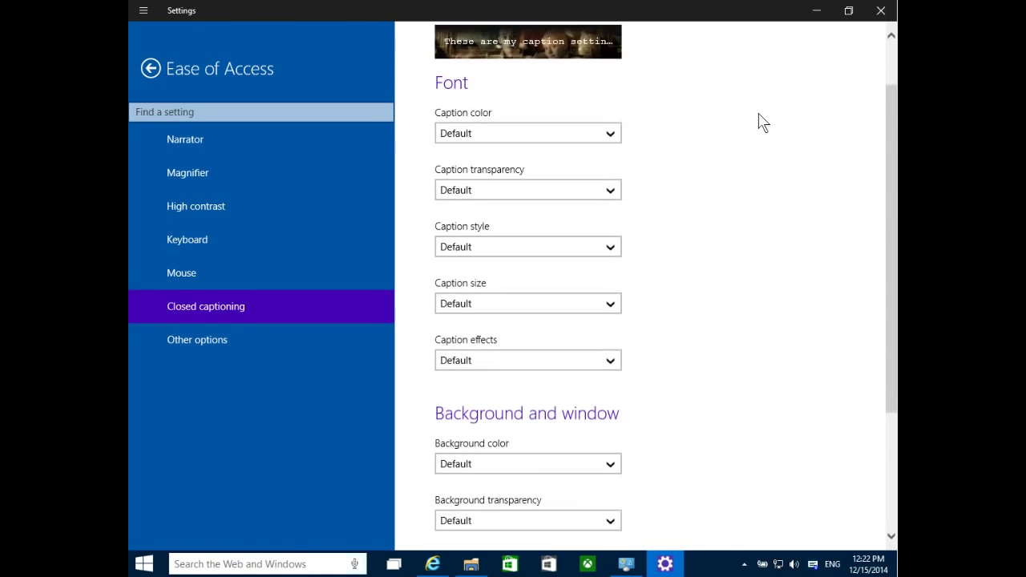
pyautogui.scroll(3, 761, 119)
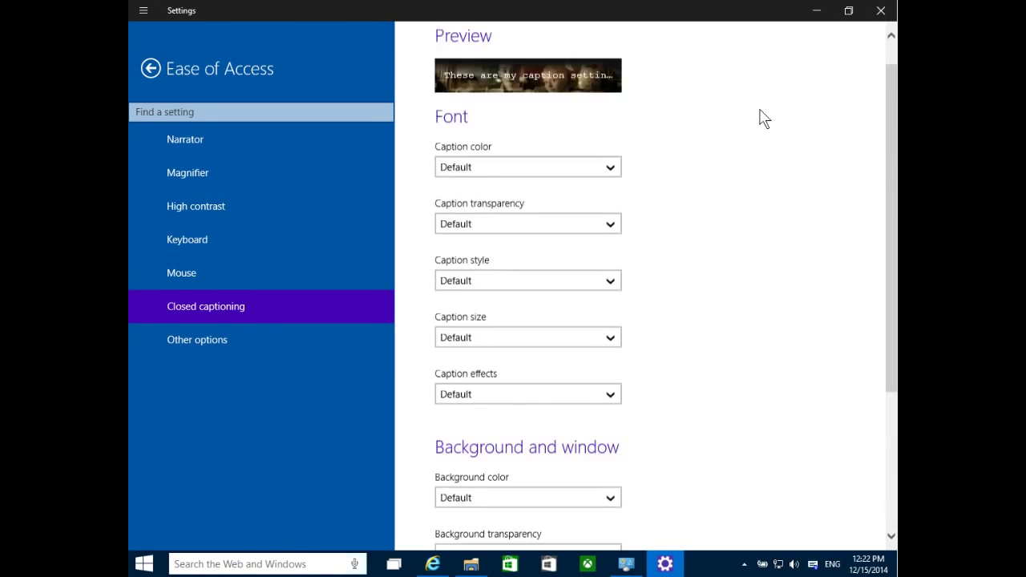
pyautogui.click(506, 265)
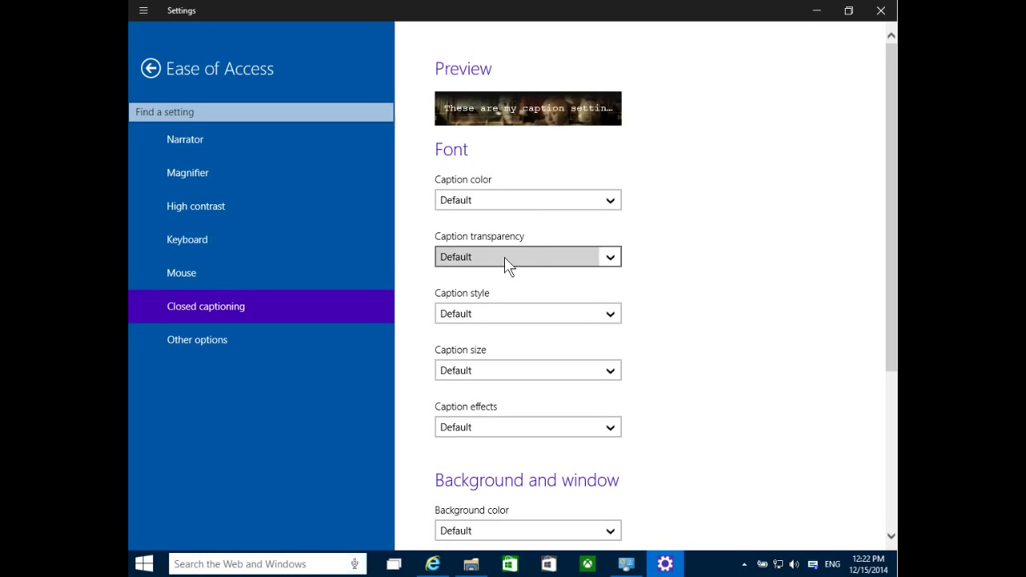
pyautogui.click(703, 255)
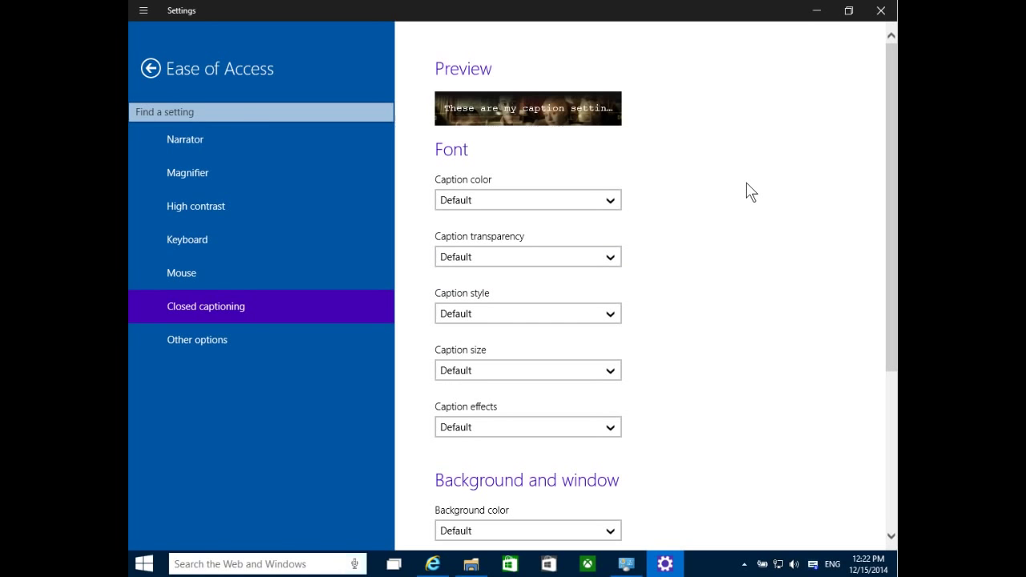
pyautogui.click(149, 68)
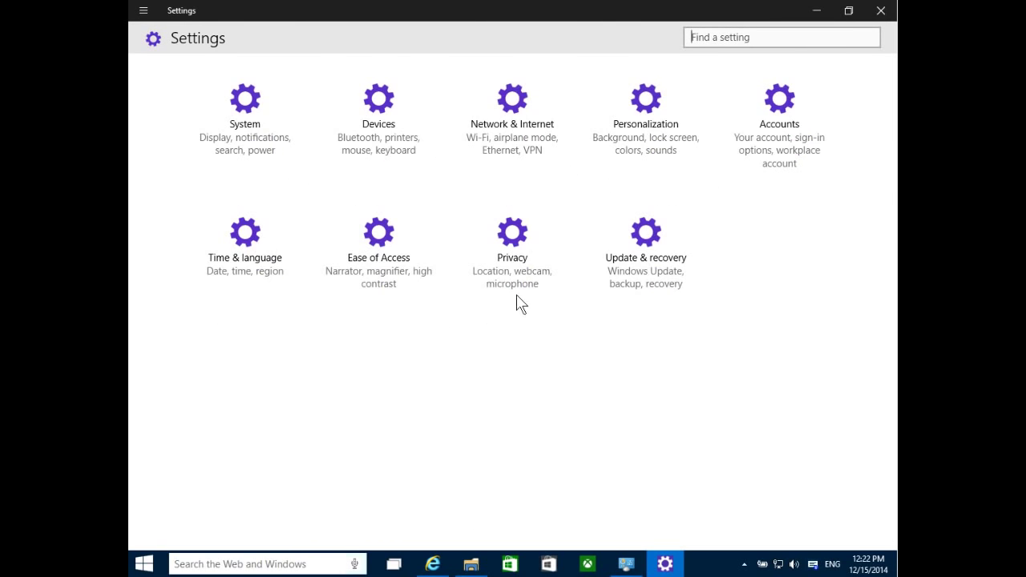
# Step: View the Personalization and Speech page and the Location page in the Privacy category
pyautogui.click(513, 246)
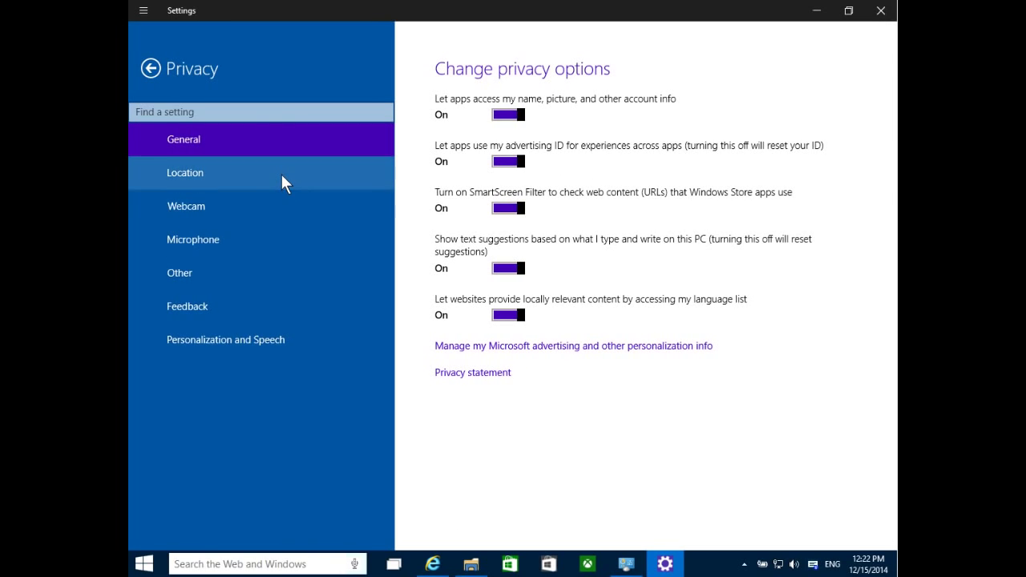
pyautogui.click(238, 338)
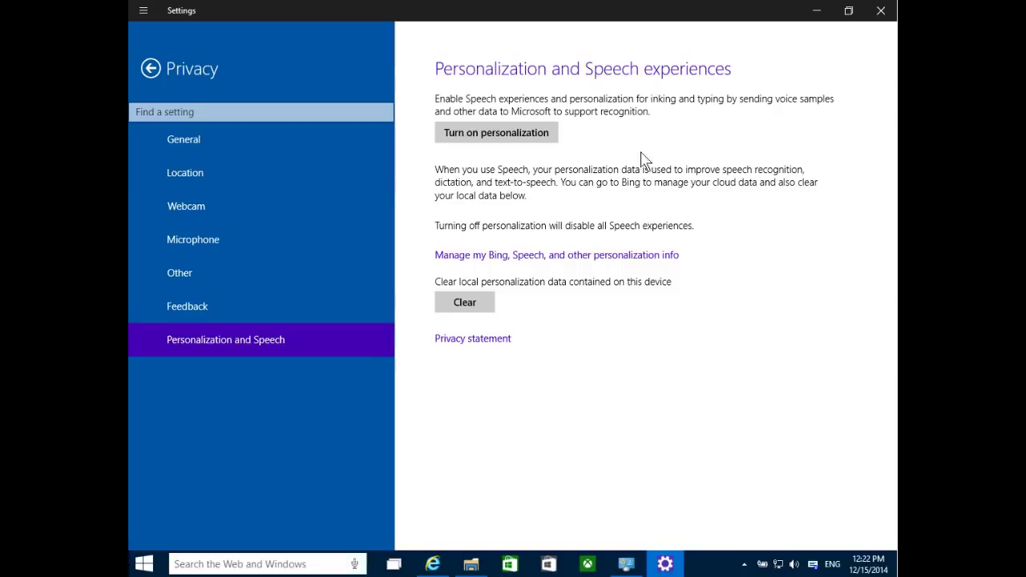
pyautogui.click(252, 170)
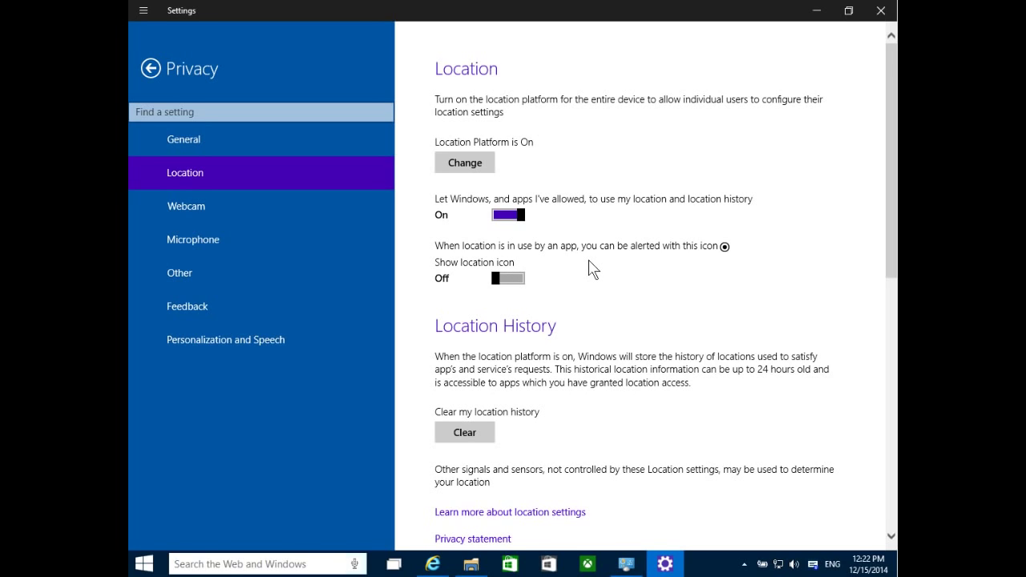
# Step: Try the settings search with "skj", minimize the Settings window and bring it back maximized
pyautogui.click(226, 112)
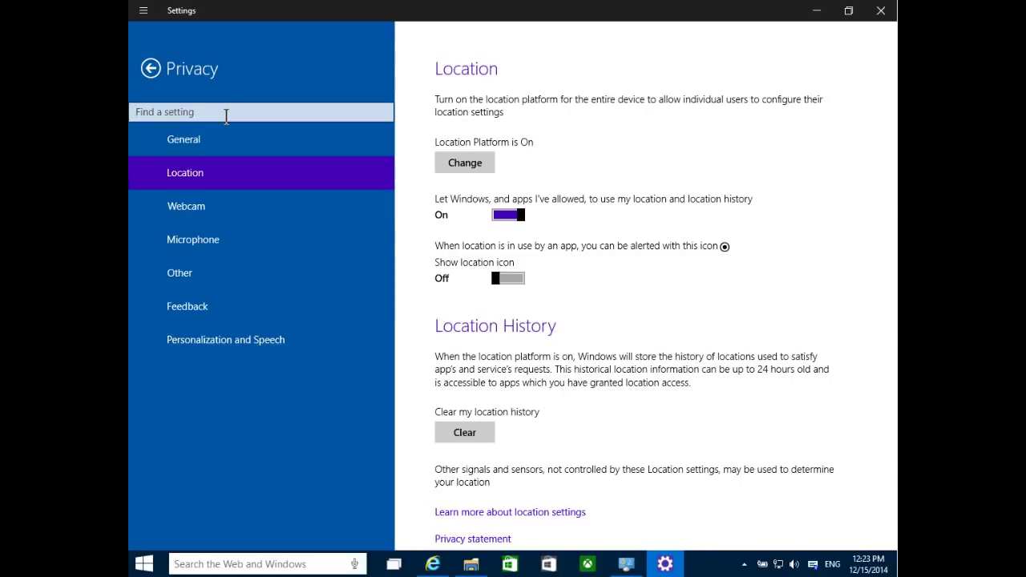
pyautogui.write('skj')
pyautogui.click(817, 15)
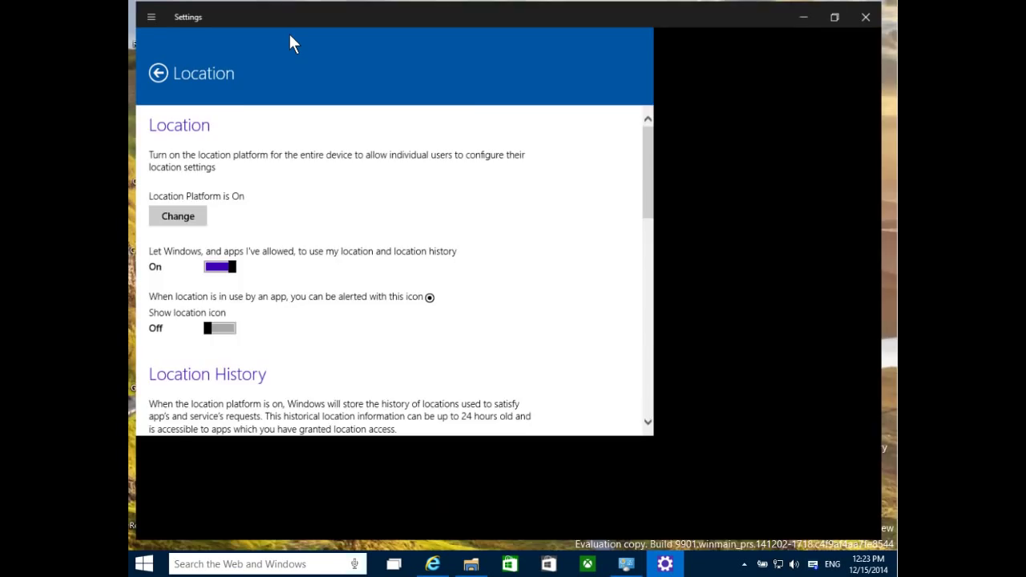
pyautogui.doubleClick(289, 31)
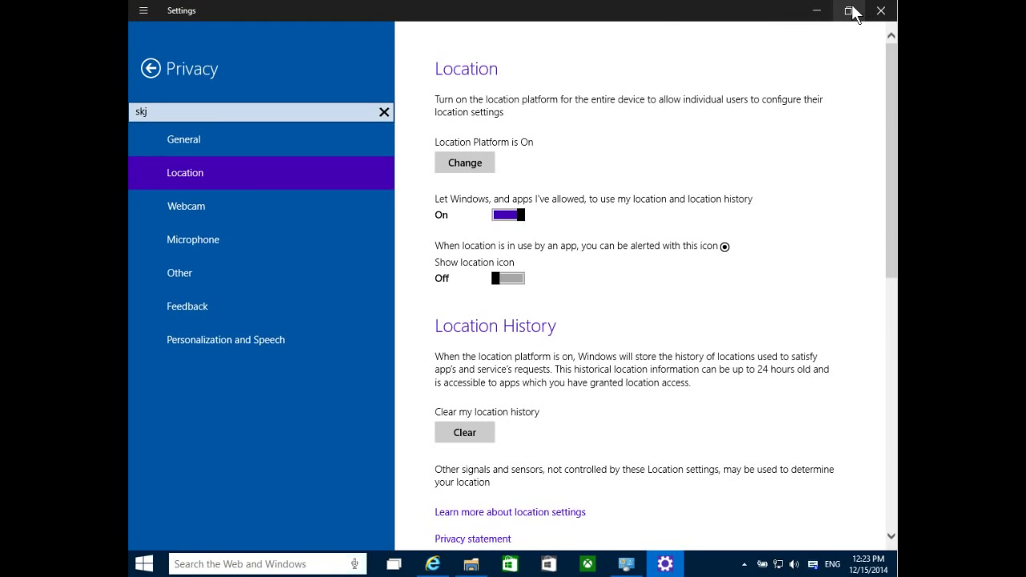
# Step: Minimize Settings to show the desktop, reopen it maximized and return to the main settings overview
pyautogui.click(817, 11)
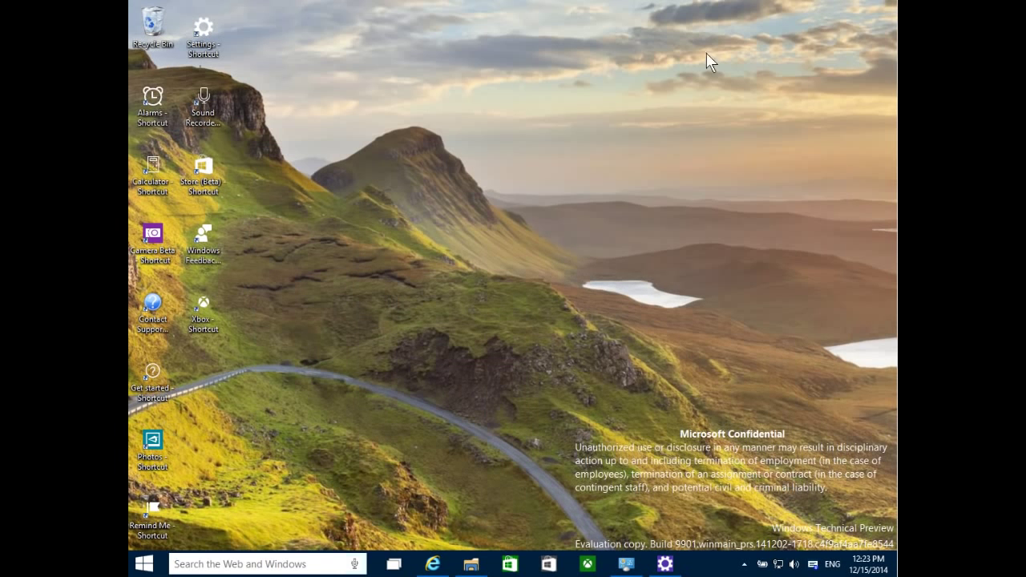
pyautogui.press('super+c')
pyautogui.click(664, 563)
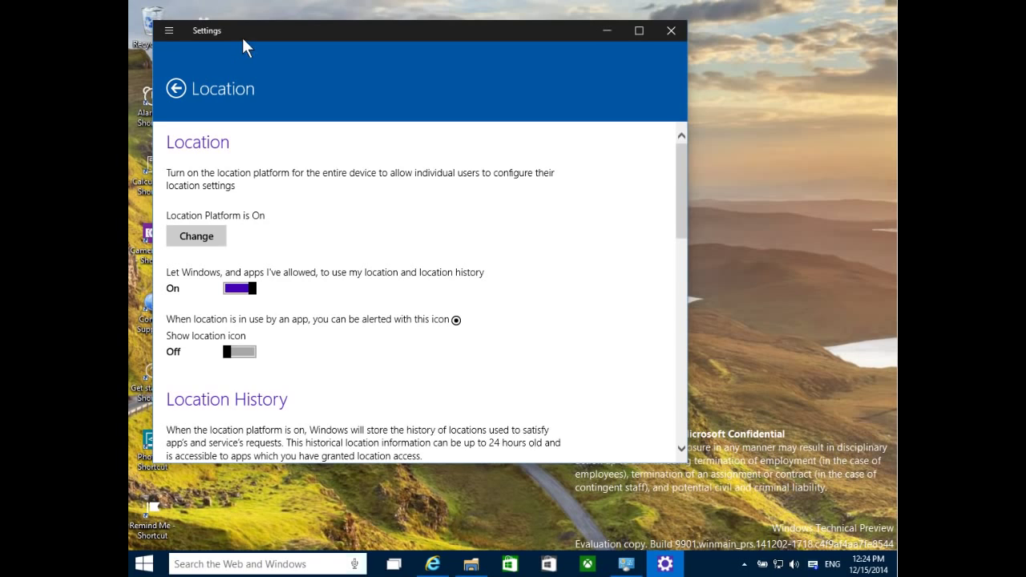
pyautogui.doubleClick(242, 37)
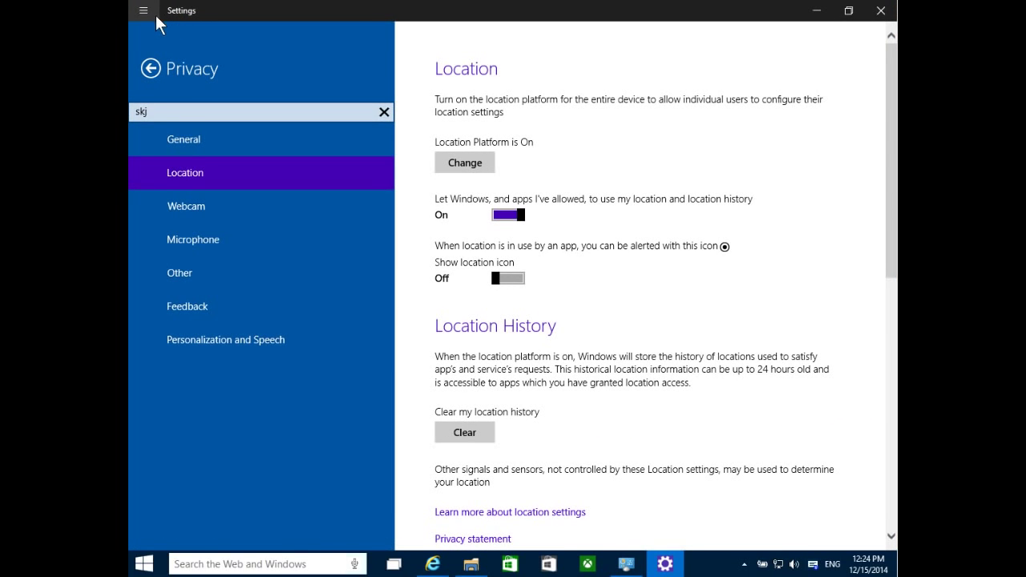
pyautogui.click(152, 69)
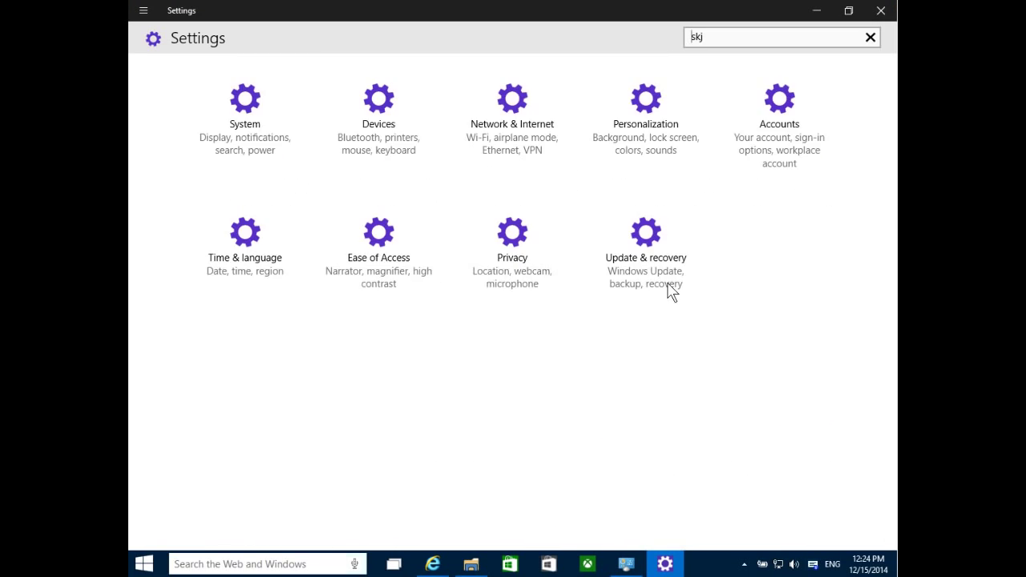
# Step: View the Windows Update, Preview builds and Backup pages in the Update & recovery category
pyautogui.click(654, 248)
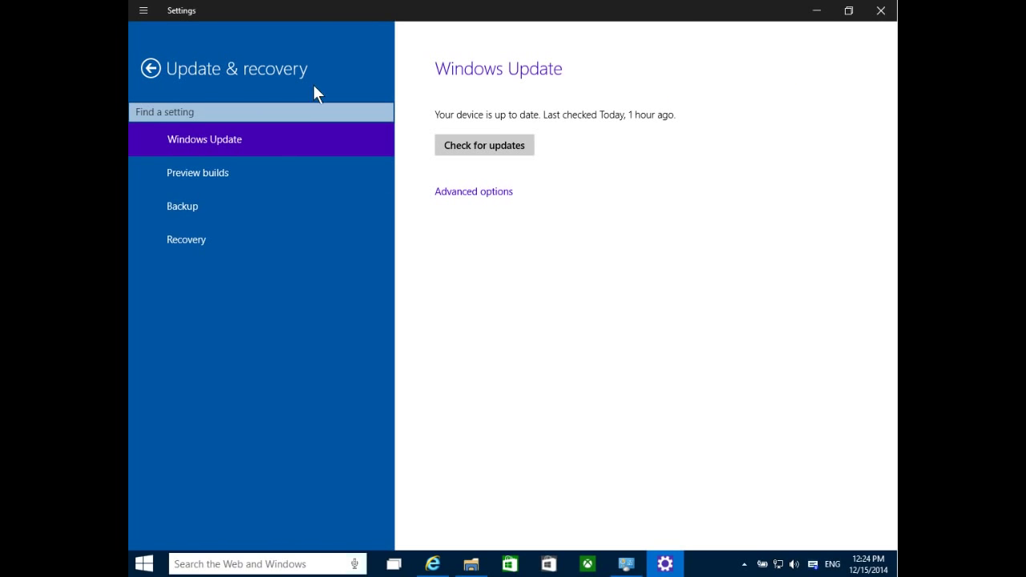
pyautogui.click(214, 171)
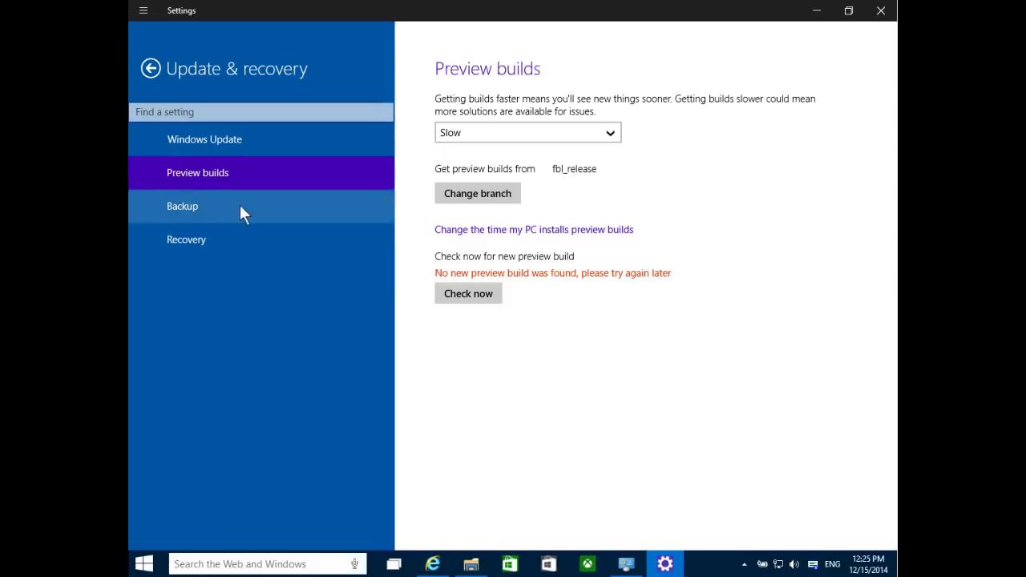
pyautogui.click(192, 202)
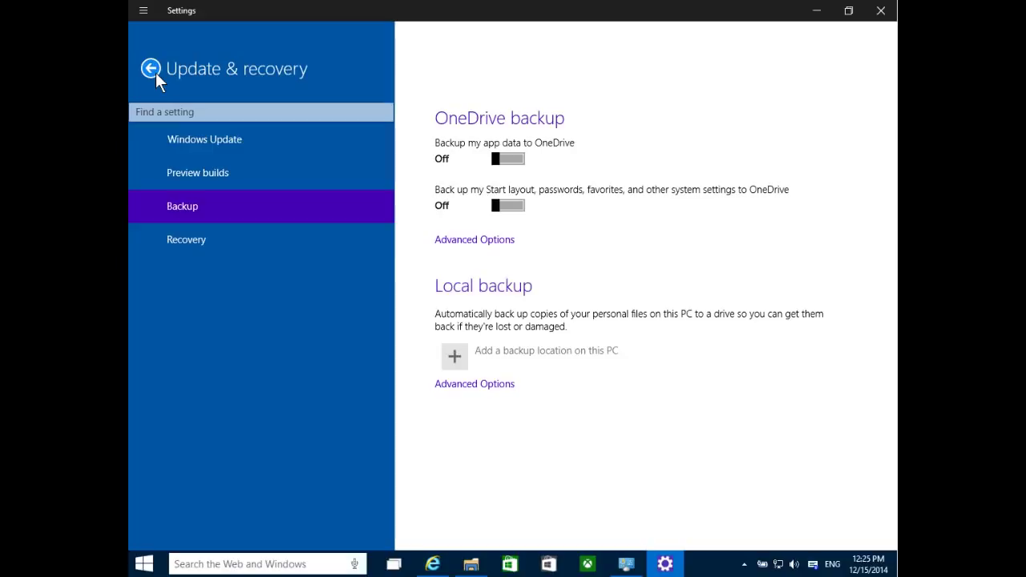
# Step: Restore Settings to a smaller window, move it around the desktop, view its app commands list and minimize it
pyautogui.doubleClick(438, 12)
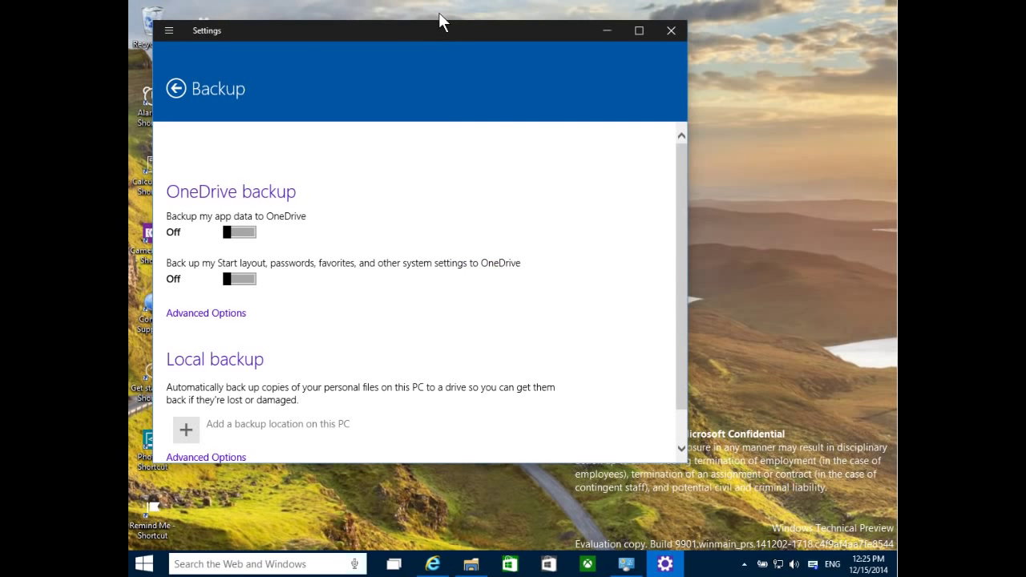
pyautogui.moveTo(461, 32); pyautogui.dragTo(541, 59)
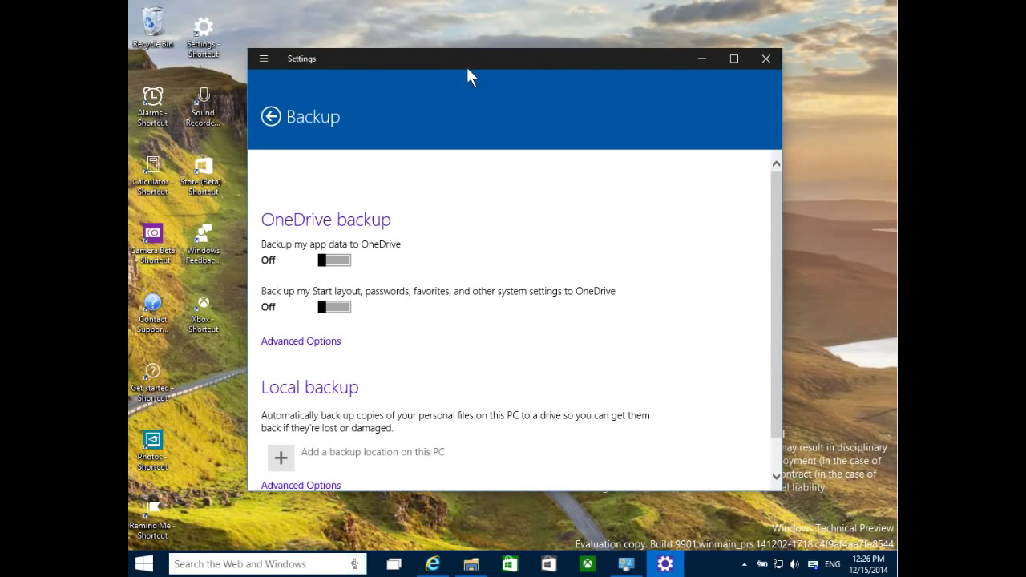
pyautogui.moveTo(414, 66); pyautogui.dragTo(462, 59)
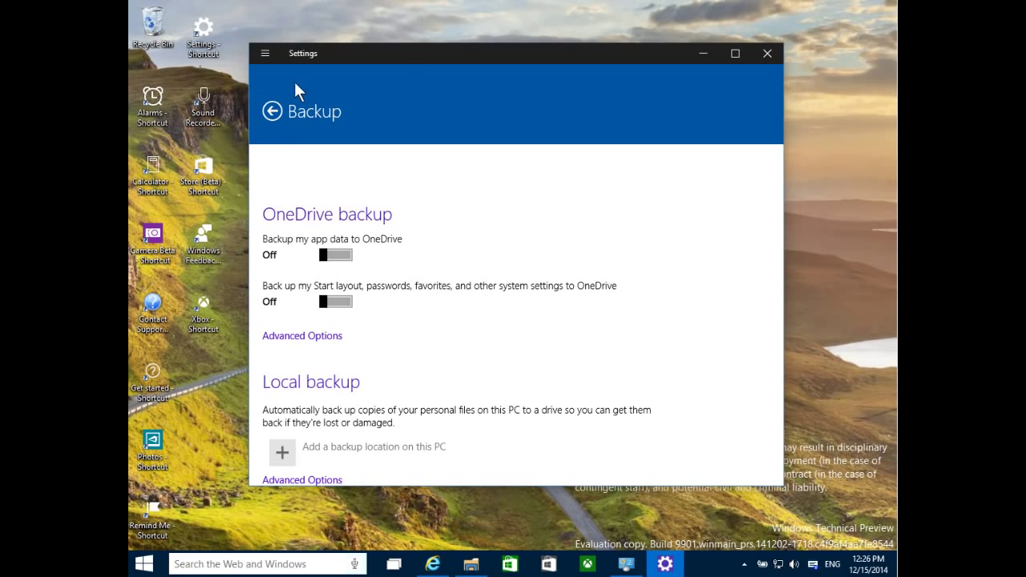
pyautogui.moveTo(420, 55); pyautogui.dragTo(386, 96)
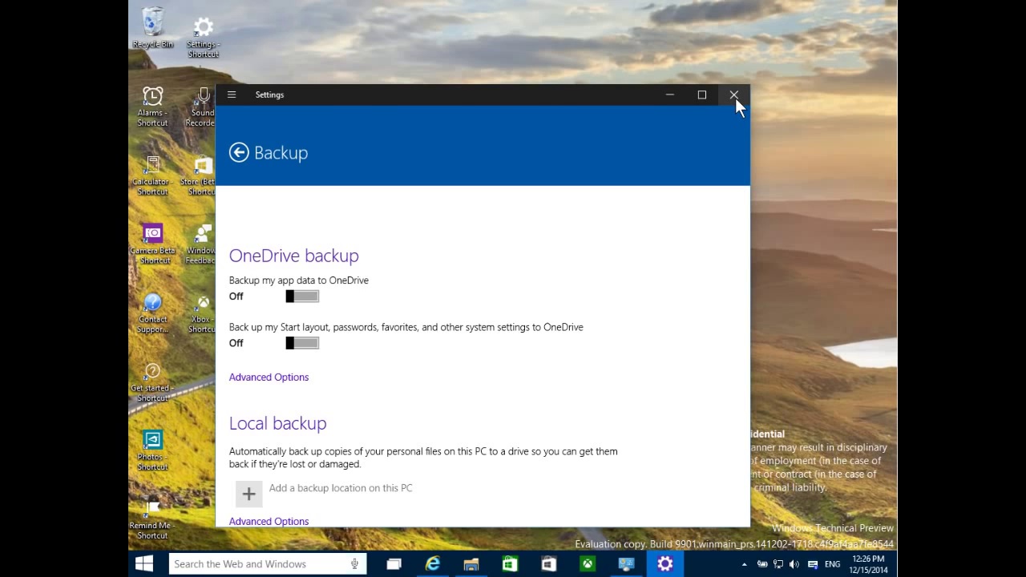
pyautogui.click(232, 94)
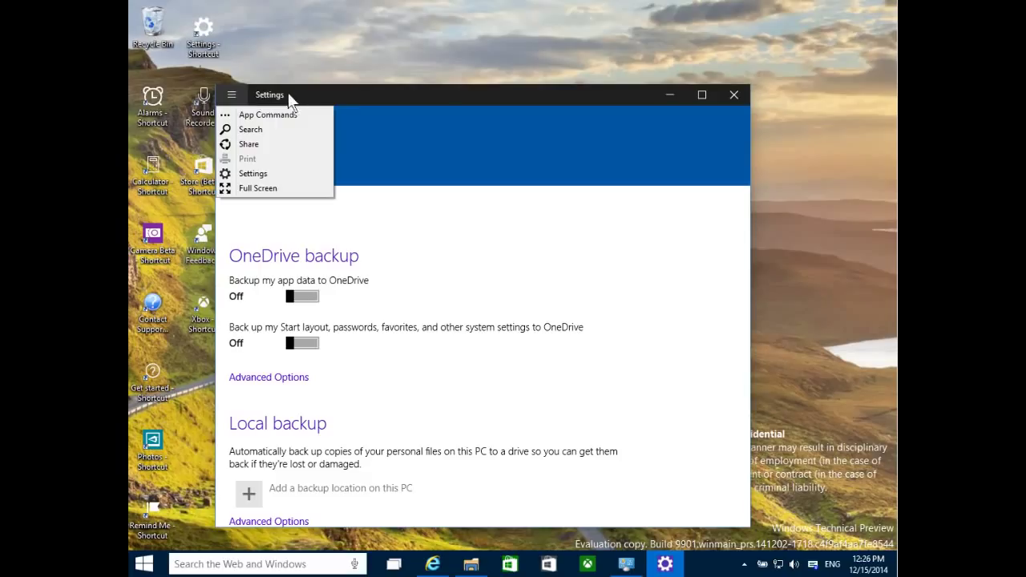
pyautogui.click(670, 97)
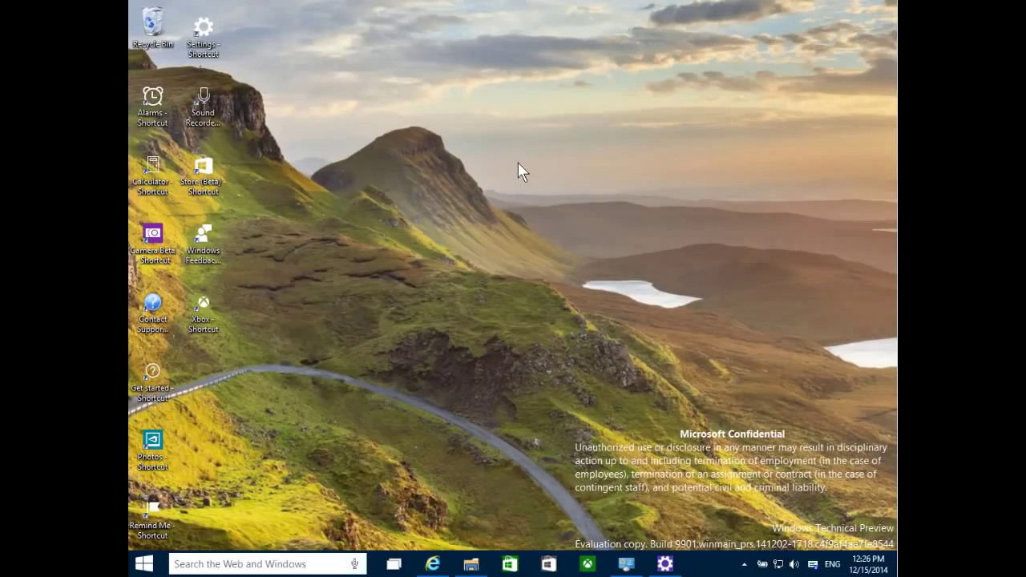
# Step: Open Calculator from its desktop shortcut, enter 87 in the smaller window and maximize it
pyautogui.doubleClick(154, 166)
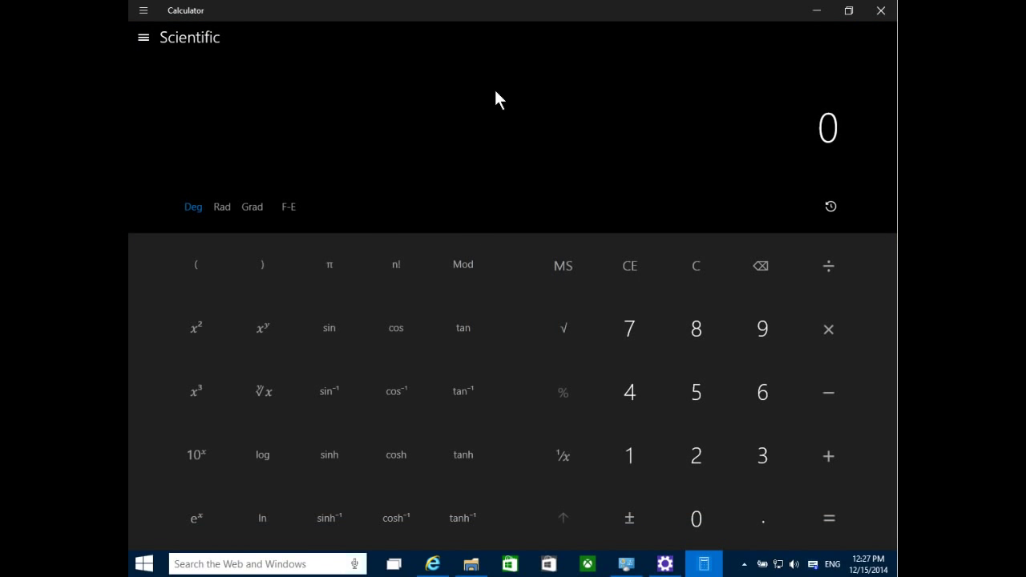
pyautogui.moveTo(487, 16); pyautogui.dragTo(434, 56)
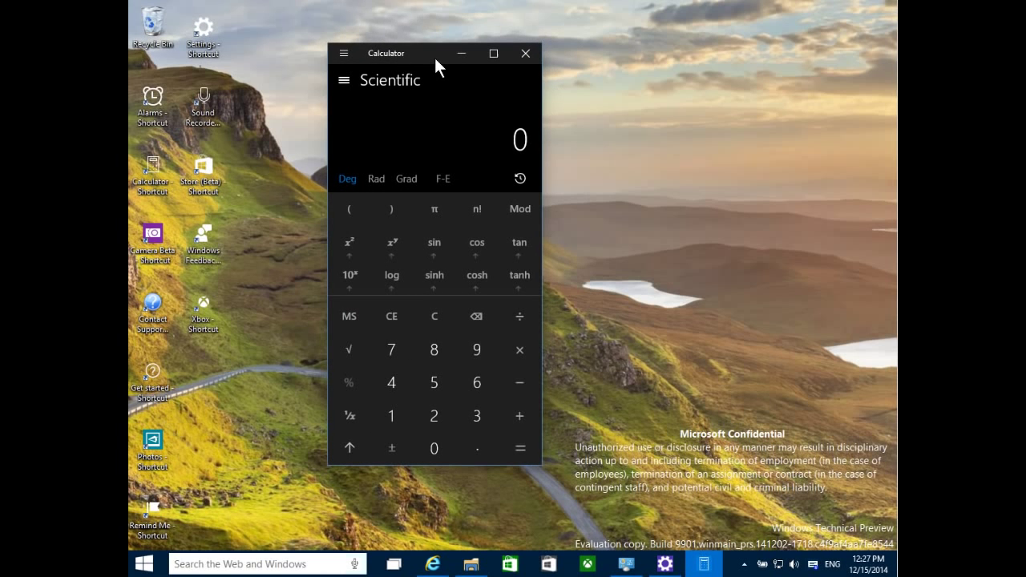
pyautogui.click(430, 346)
pyautogui.click(387, 353)
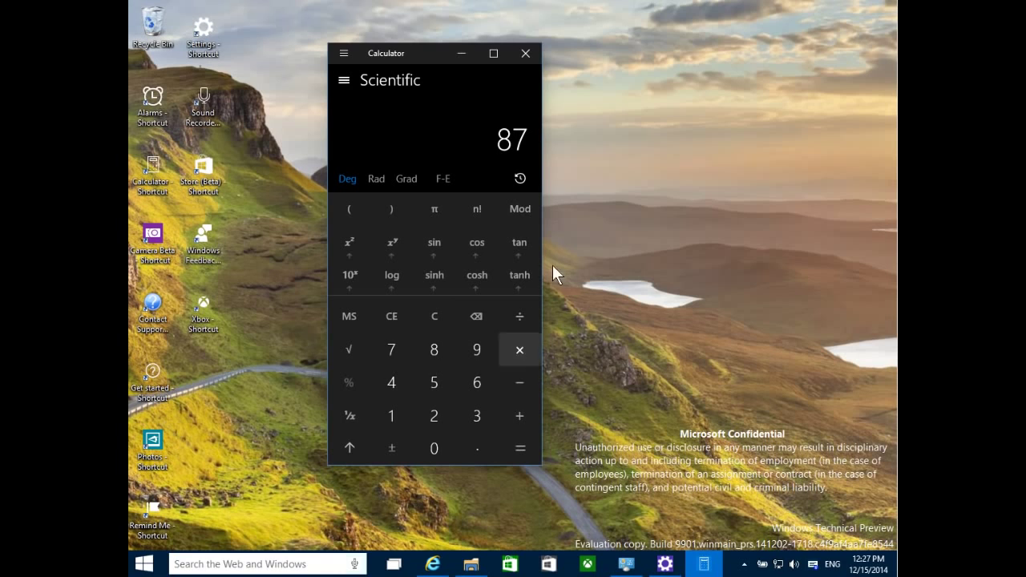
pyautogui.click(493, 53)
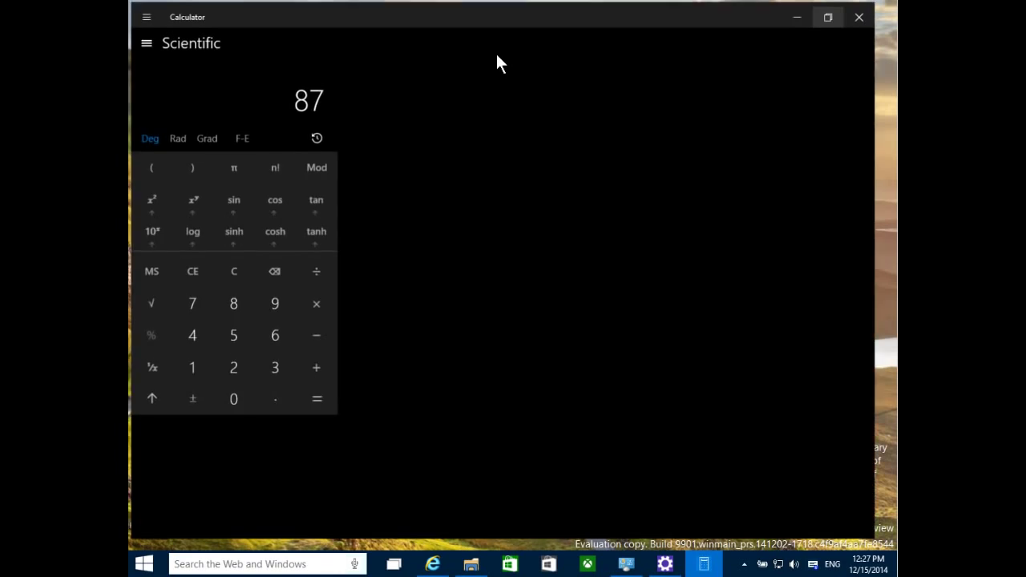
# Step: Try Calculator's Length converter, return to Scientific mode and close it, moving its shortcut to the upper middle of the desktop
pyautogui.click(142, 37)
pyautogui.click(158, 277)
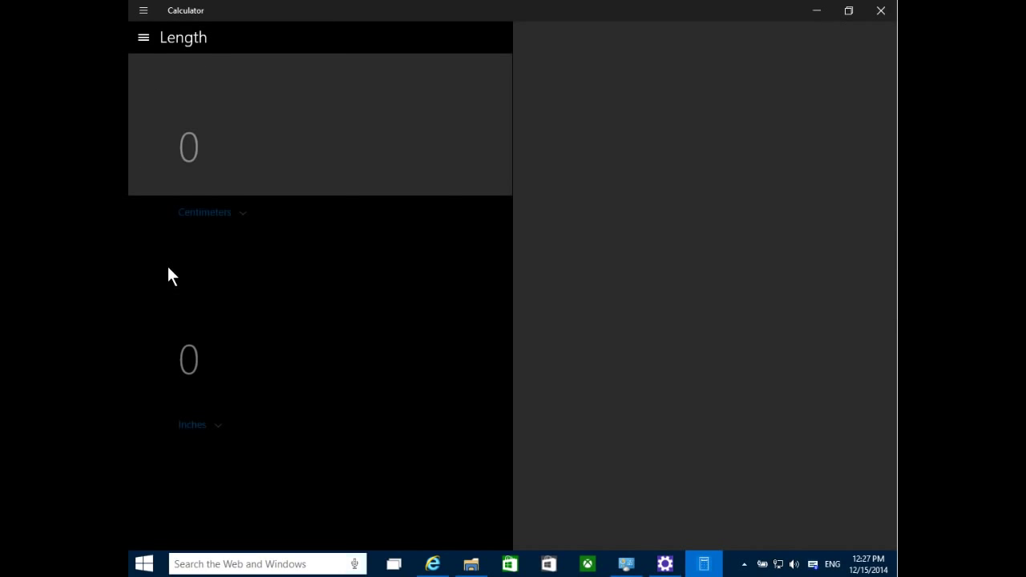
pyautogui.click(143, 38)
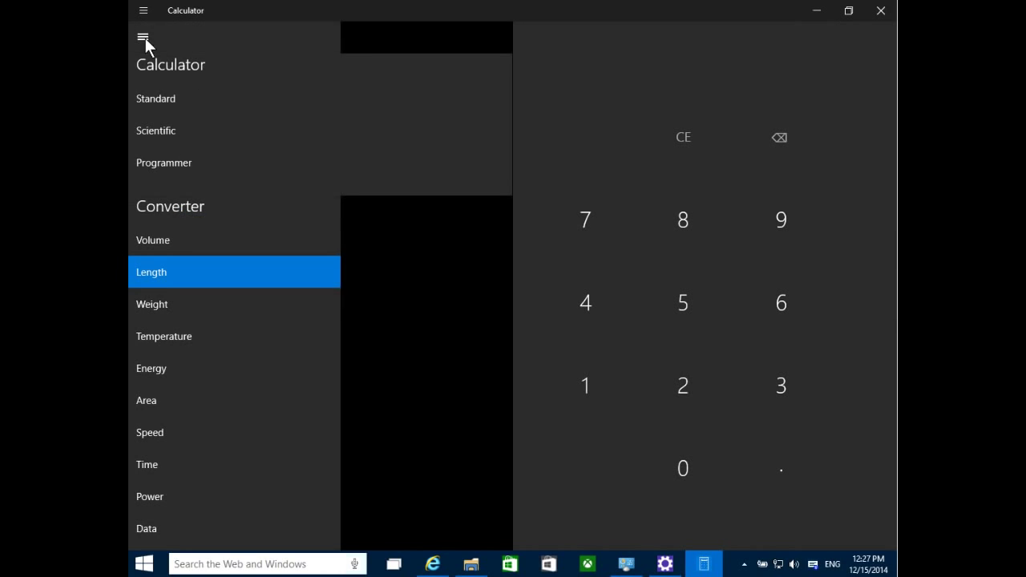
pyautogui.click(158, 132)
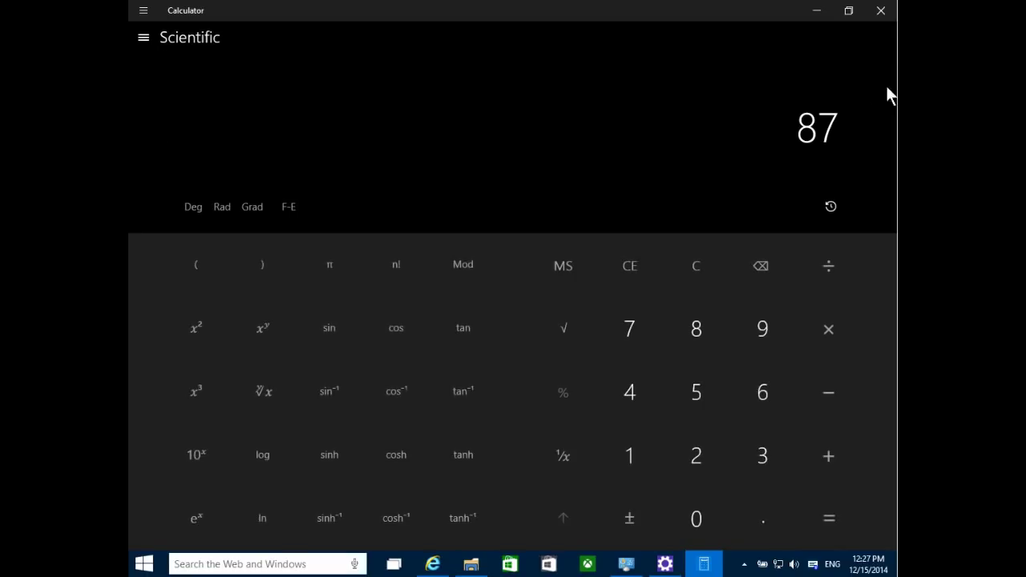
pyautogui.click(883, 14)
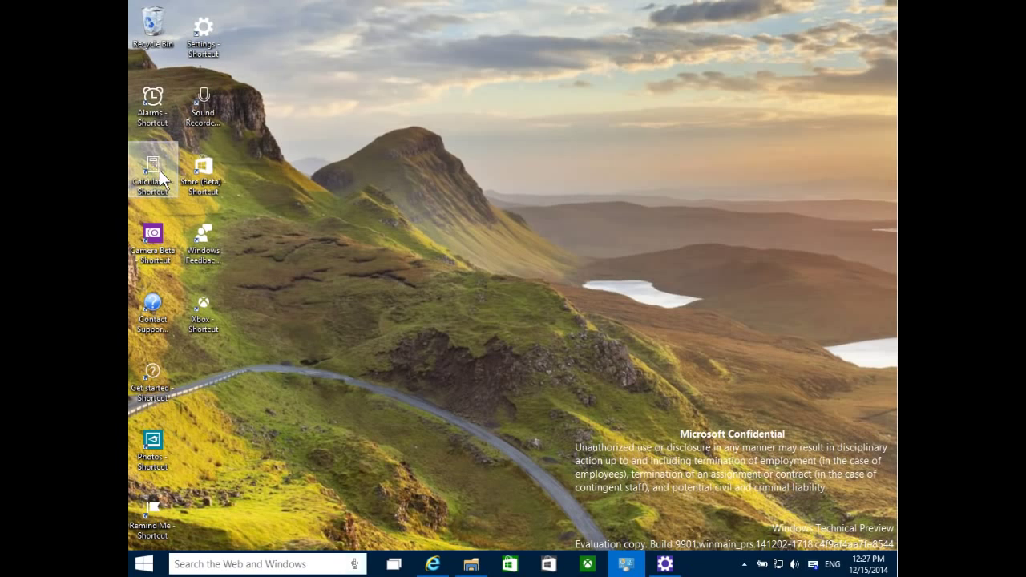
pyautogui.moveTo(160, 170); pyautogui.dragTo(498, 45)
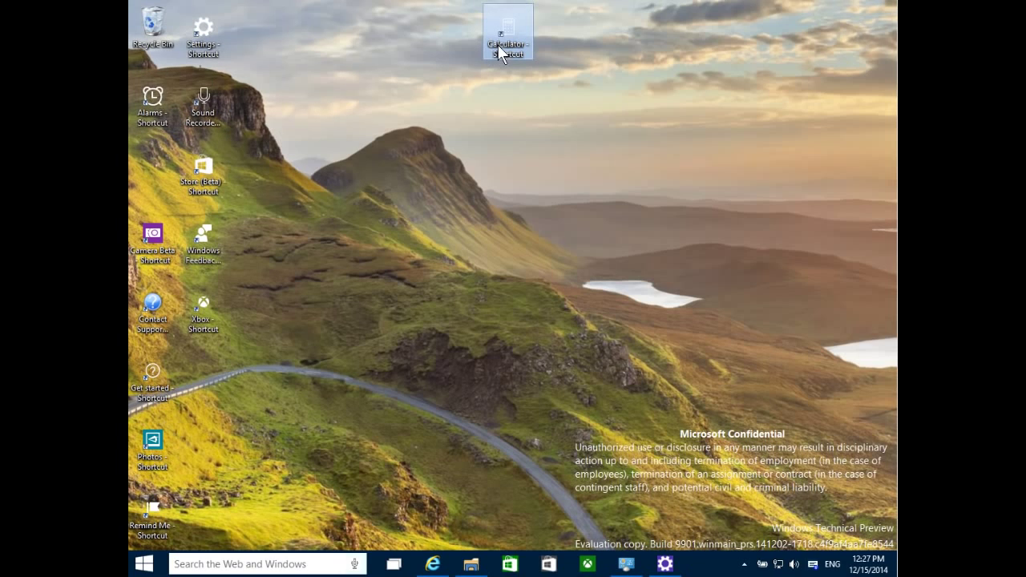
# Step: Browse the Alarm, World Clock, Timer and Stopwatch pages in the maximized Alarms app, close it and place its shortcut beside Calculator's
pyautogui.doubleClick(153, 98)
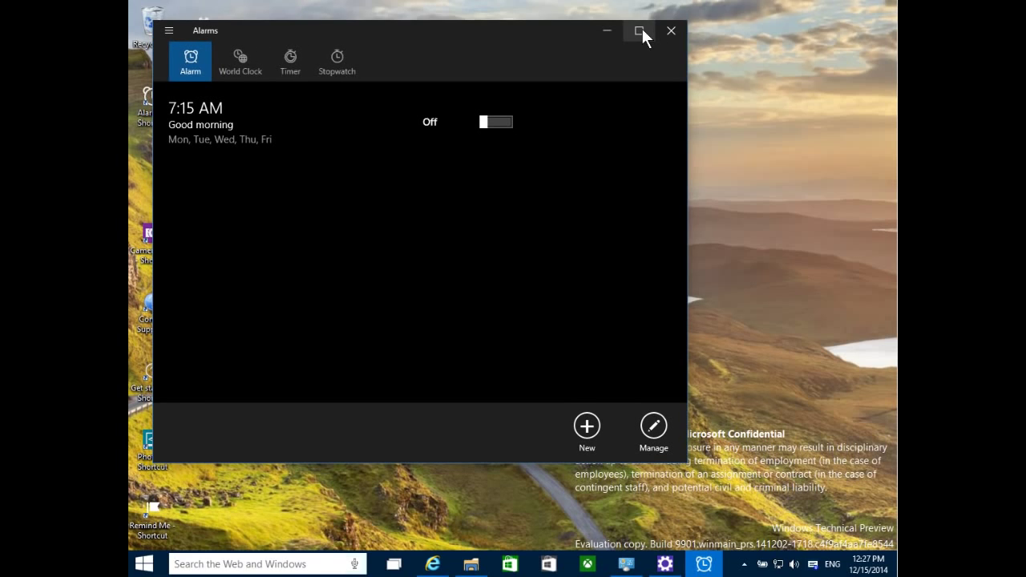
pyautogui.click(641, 30)
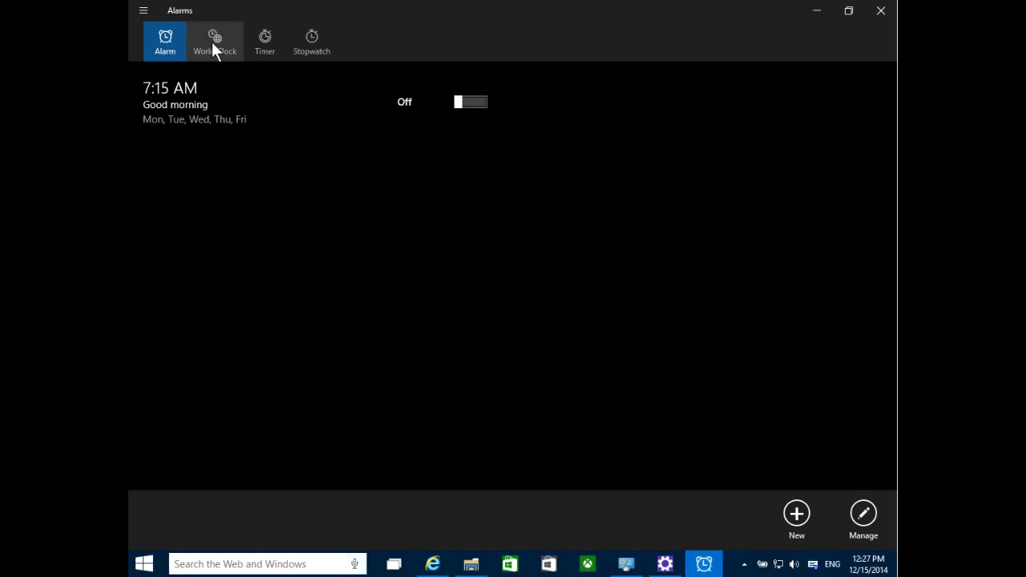
pyautogui.click(211, 42)
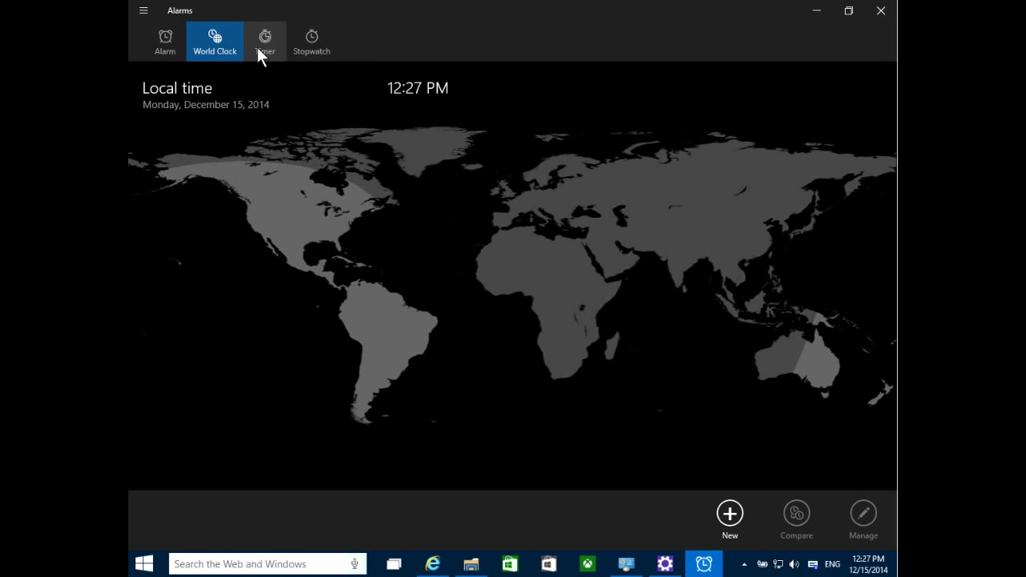
pyautogui.click(175, 46)
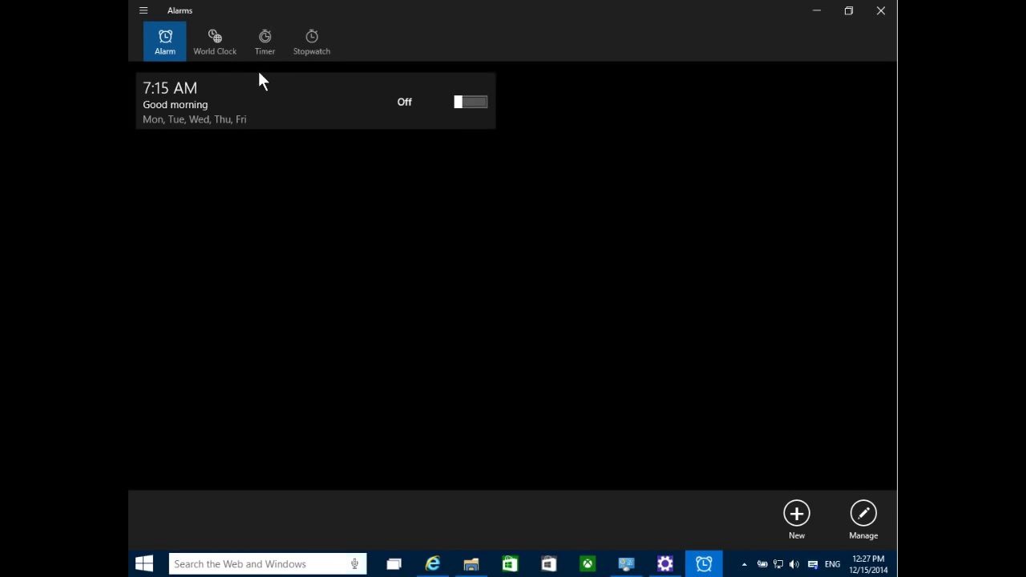
pyautogui.click(220, 37)
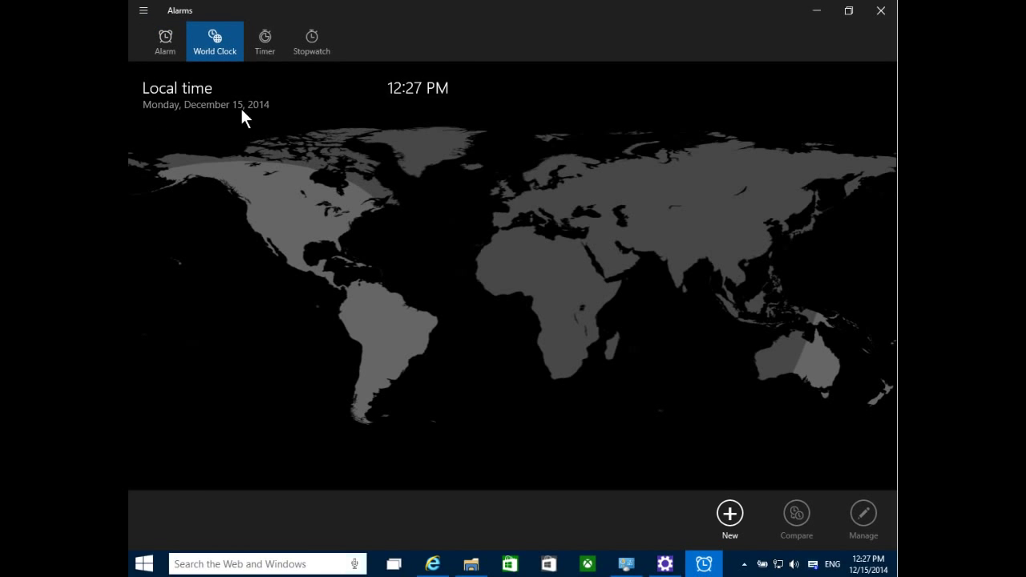
pyautogui.click(265, 48)
pyautogui.click(312, 50)
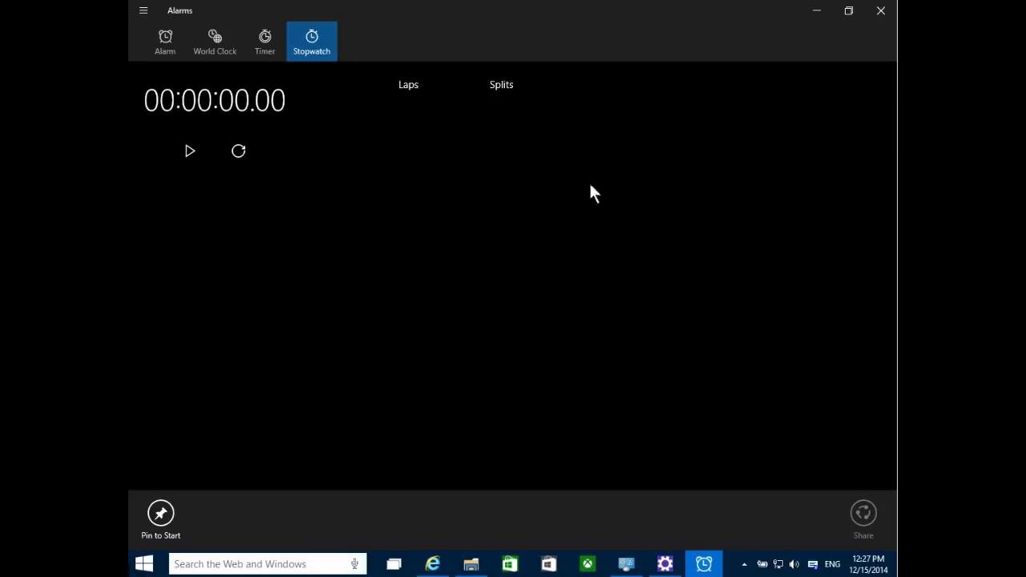
pyautogui.click(877, 10)
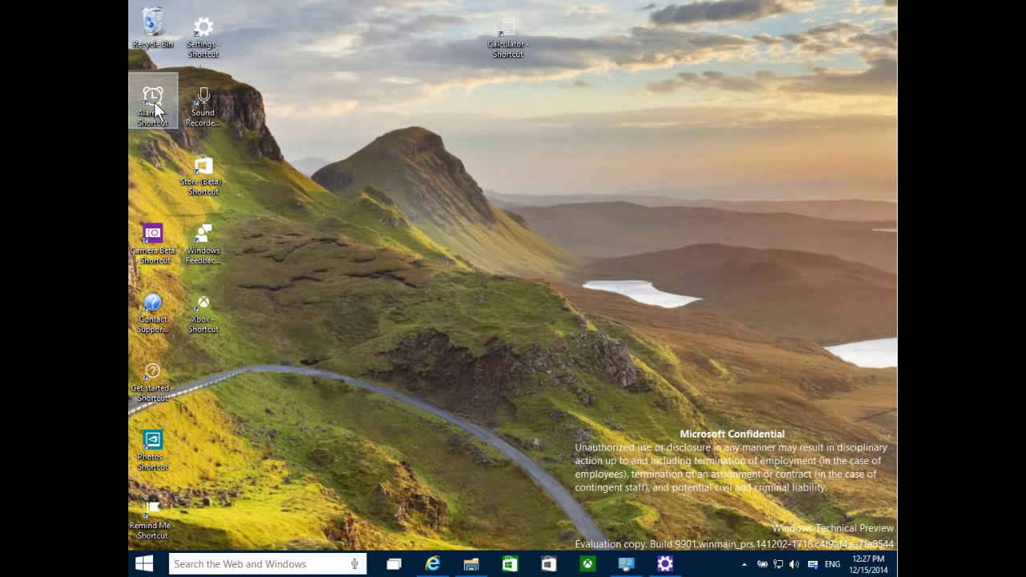
pyautogui.moveTo(155, 108); pyautogui.dragTo(559, 32)
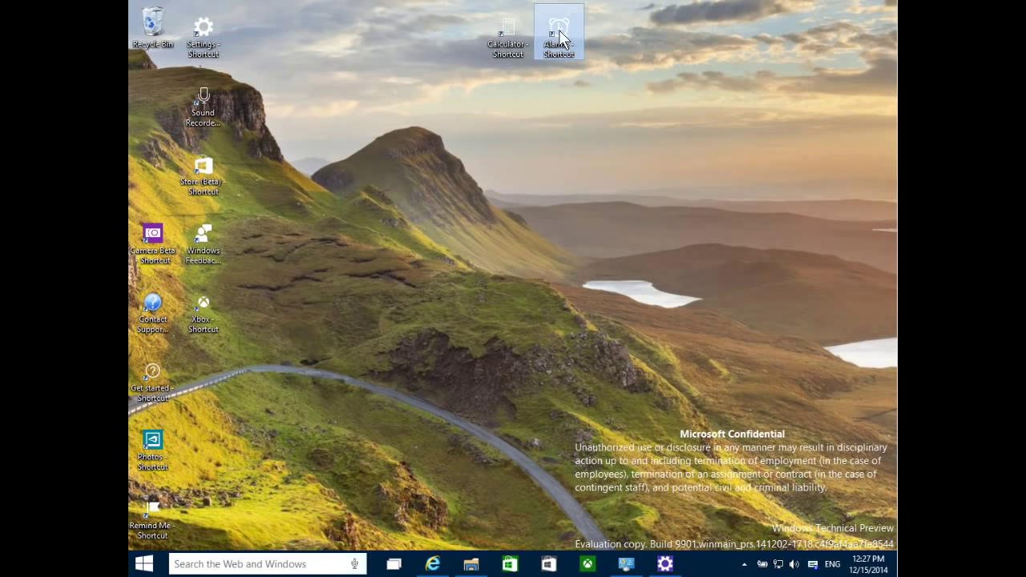
# Step: Open Sound Recorder, move its window, try starting and pausing a recording, and close the app
pyautogui.doubleClick(218, 102)
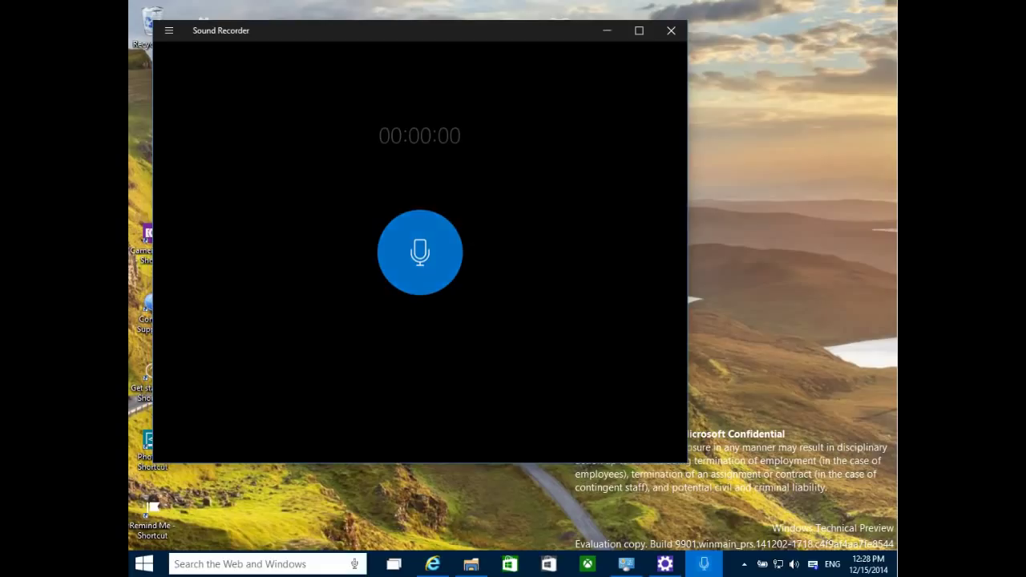
pyautogui.moveTo(313, 33); pyautogui.dragTo(351, 64)
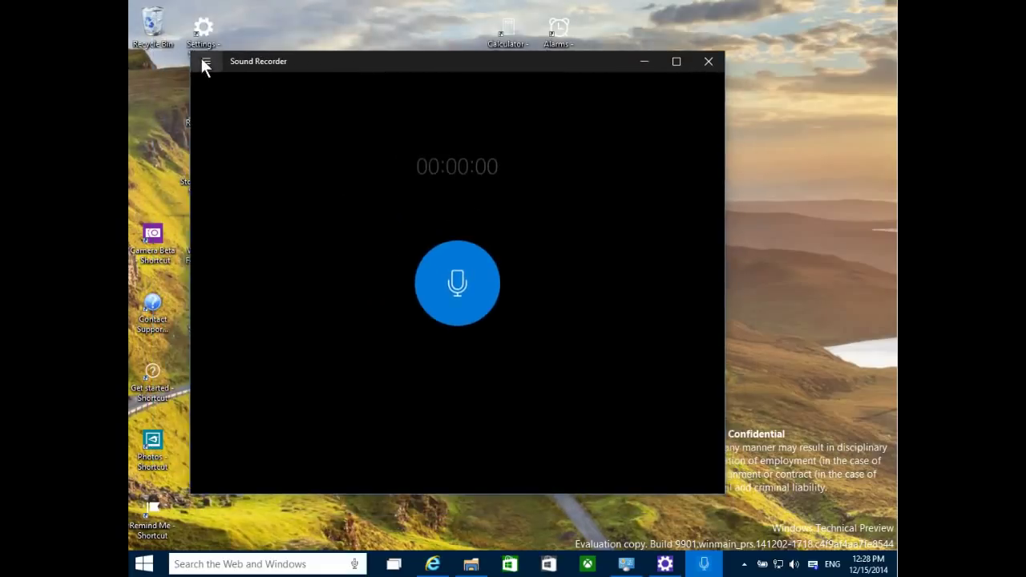
pyautogui.moveTo(370, 63); pyautogui.dragTo(389, 69)
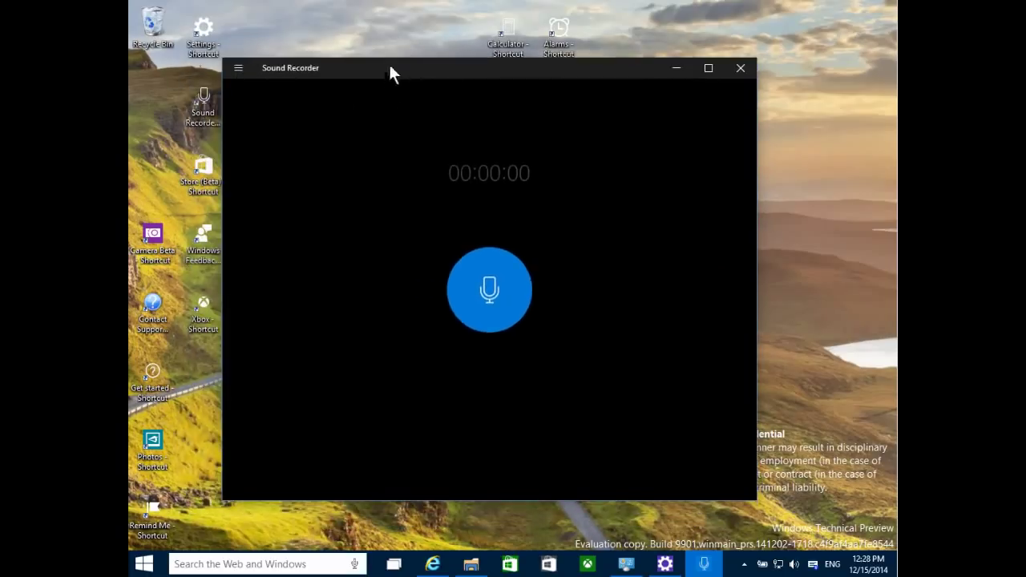
pyautogui.click(495, 318)
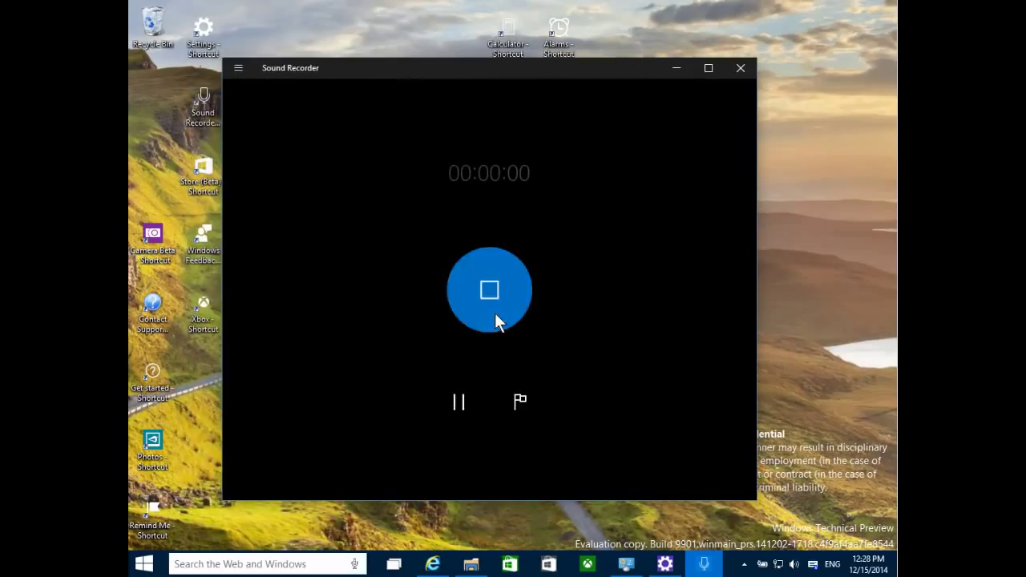
pyautogui.click(460, 399)
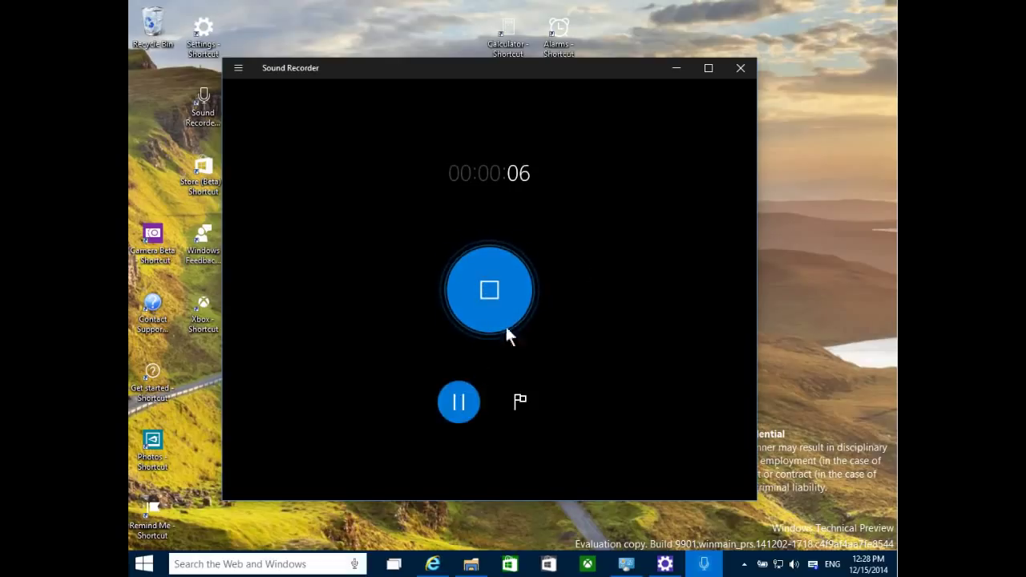
pyautogui.click(741, 67)
# Step: Move the Sound Recorder shortcut below Alarms, the Settings shortcut below Calculator, and Windows Feedback away from the remaining shortcuts
pyautogui.moveTo(196, 96); pyautogui.dragTo(577, 94)
pyautogui.moveTo(204, 37); pyautogui.dragTo(241, 68)
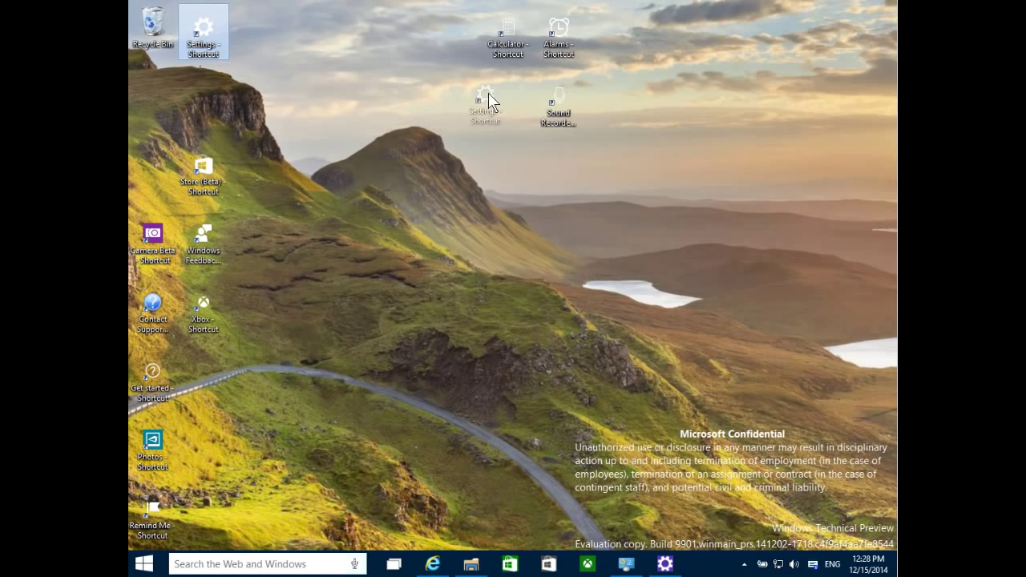
pyautogui.moveTo(489, 92); pyautogui.dragTo(491, 95)
pyautogui.moveTo(205, 234); pyautogui.dragTo(310, 206)
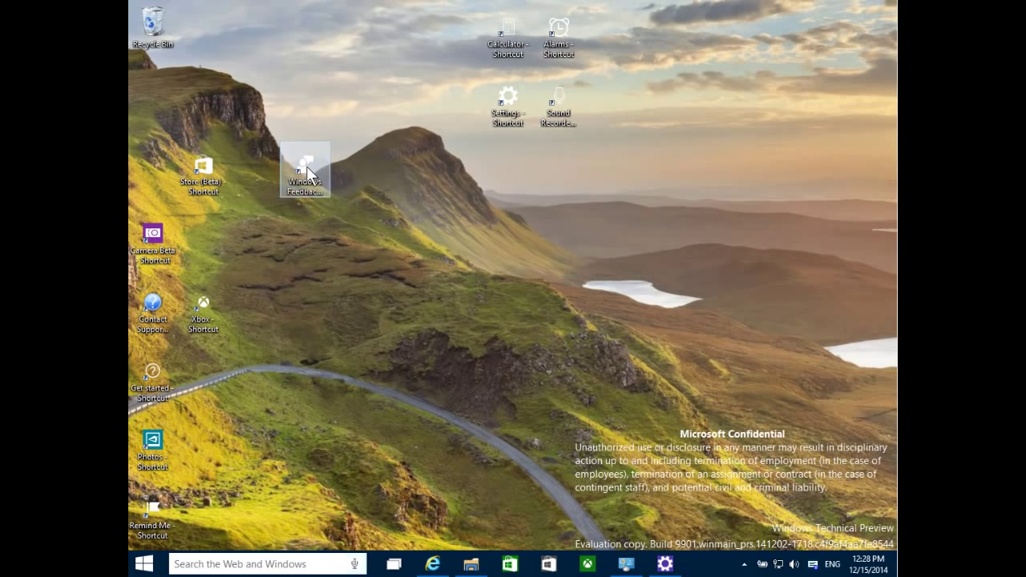
# Step: Open Windows Feedback from its desktop shortcut and show the feedback in the Apps category
pyautogui.doubleClick(308, 169)
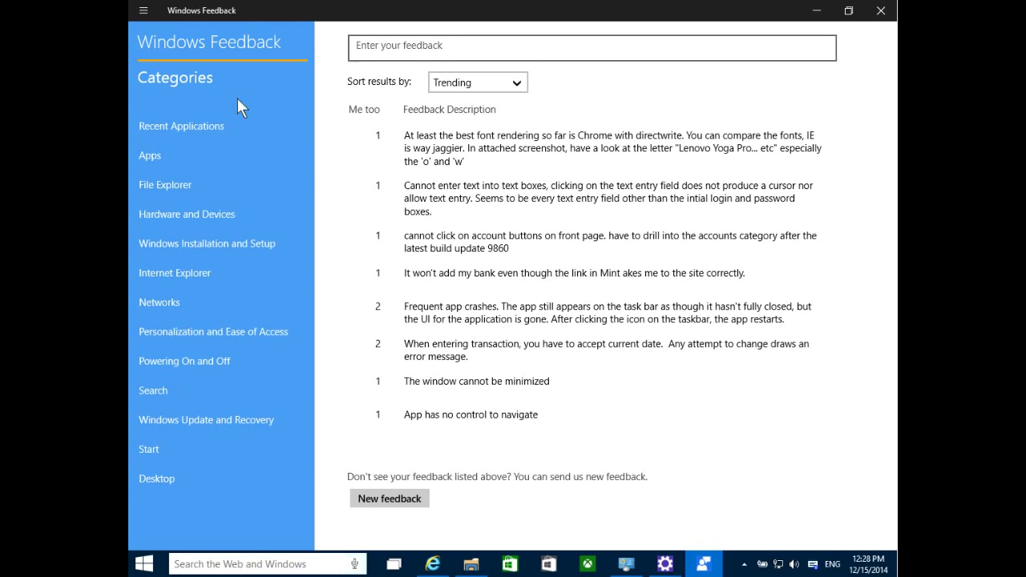
pyautogui.click(163, 151)
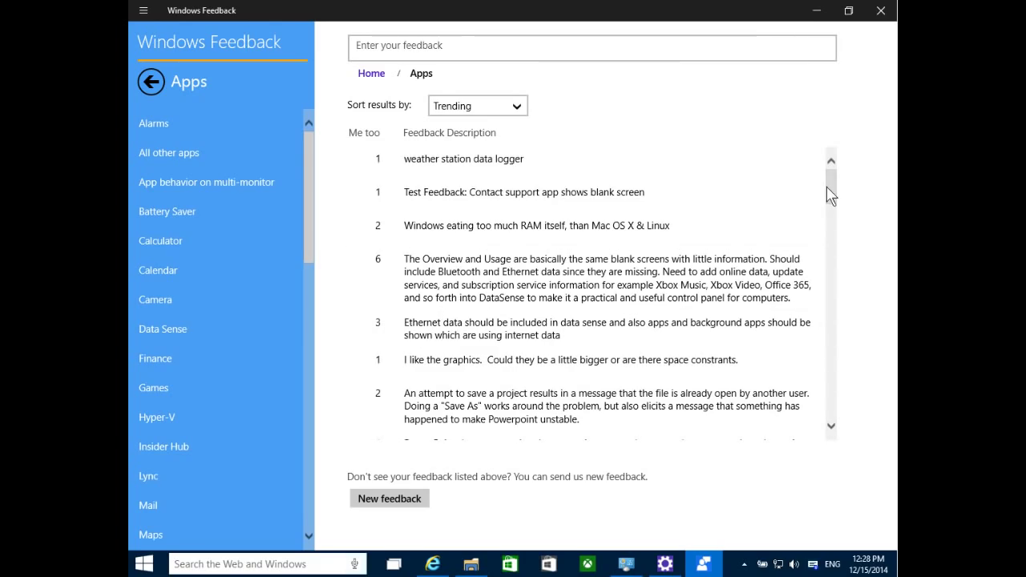
# Step: Browse the Apps feedback list further, close Windows Feedback and place its shortcut below Sound Recorder's
pyautogui.moveTo(829, 189); pyautogui.dragTo(831, 396)
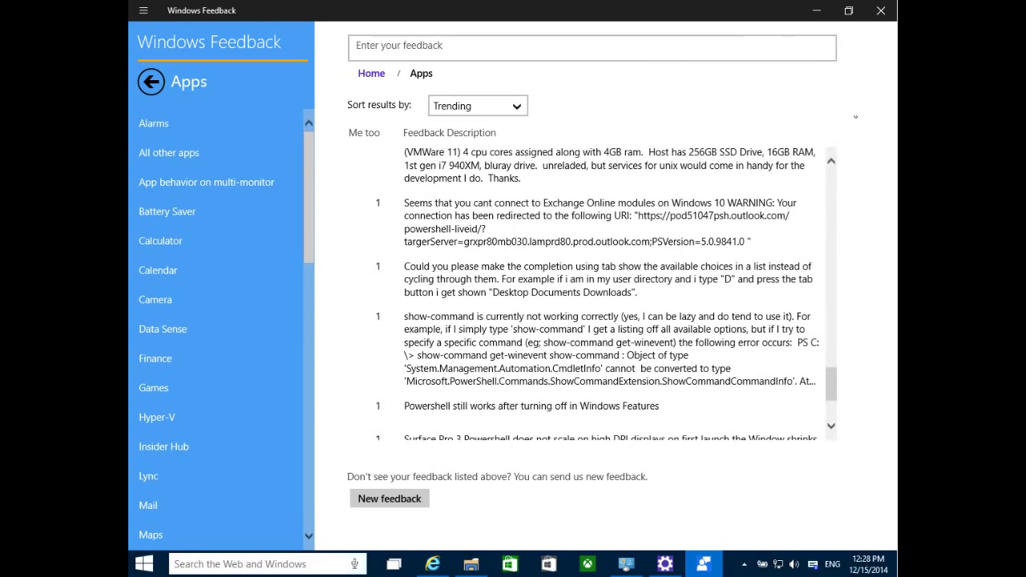
pyautogui.click(880, 14)
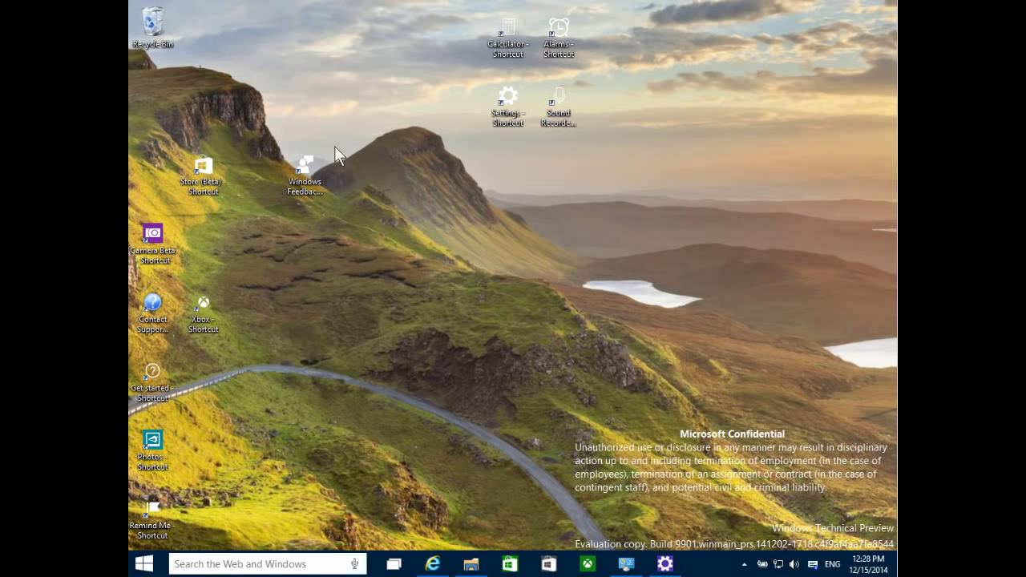
pyautogui.moveTo(303, 178); pyautogui.dragTo(560, 179)
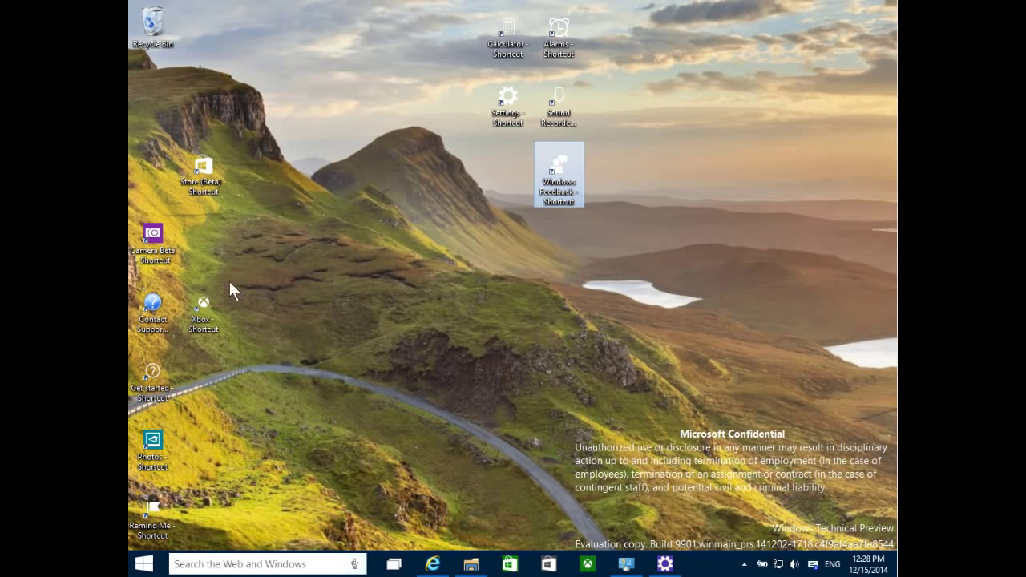
# Step: Open Contact Support from its desktop shortcut, restore its window to a smaller size and maximize it again
pyautogui.click(154, 311)
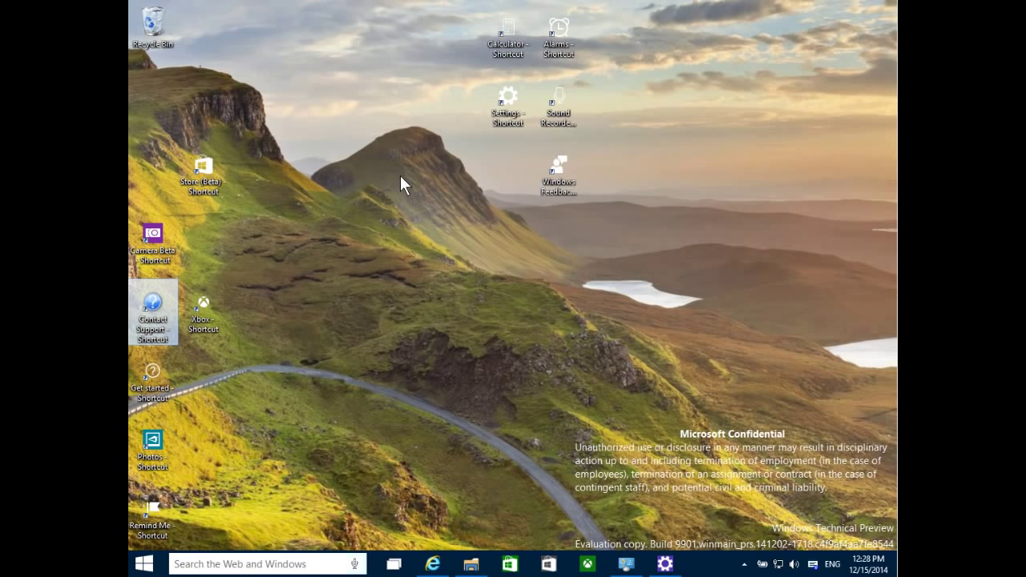
pyautogui.doubleClick(157, 316)
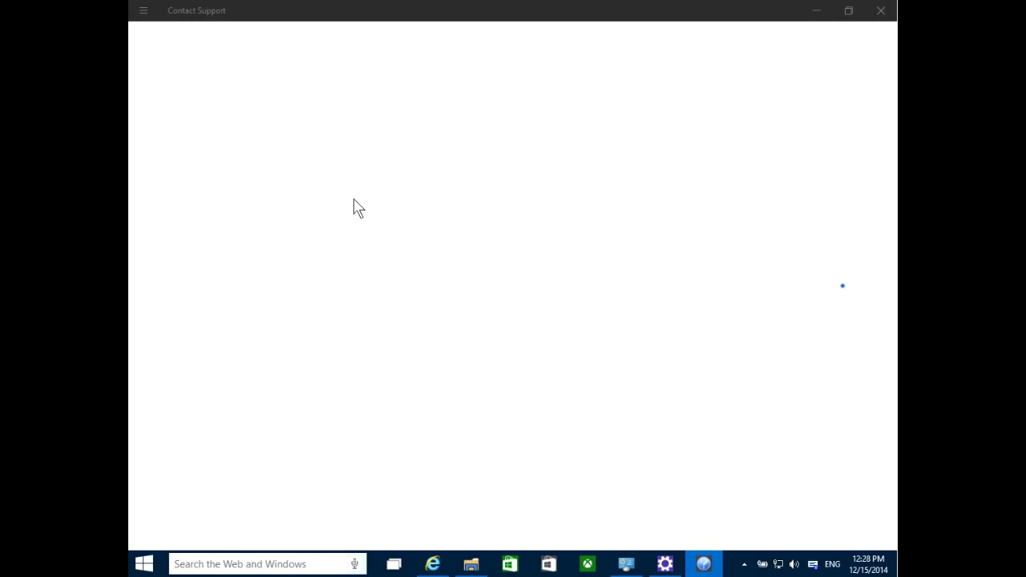
pyautogui.click(391, 18)
pyautogui.doubleClick(388, 17)
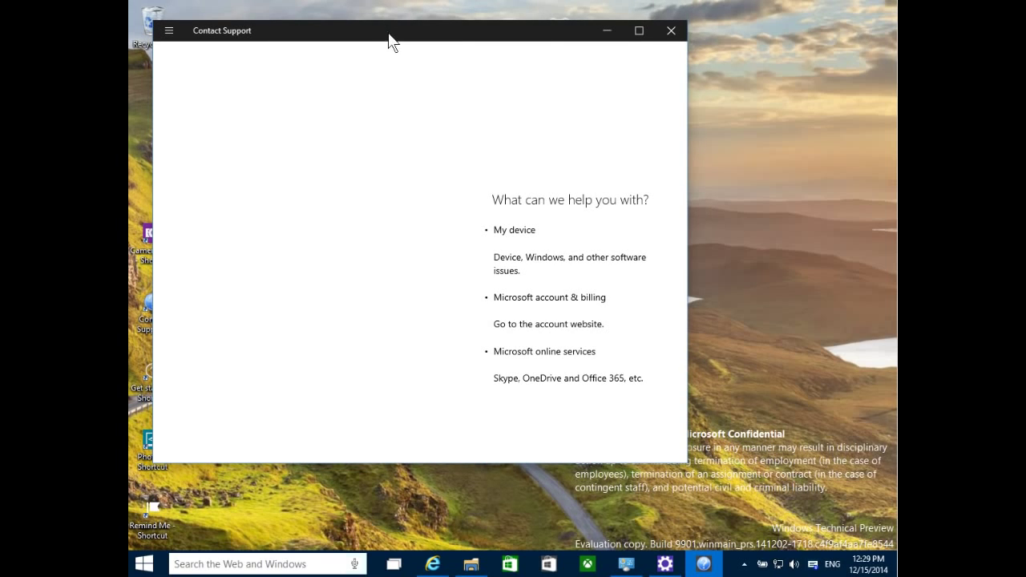
pyautogui.click(639, 32)
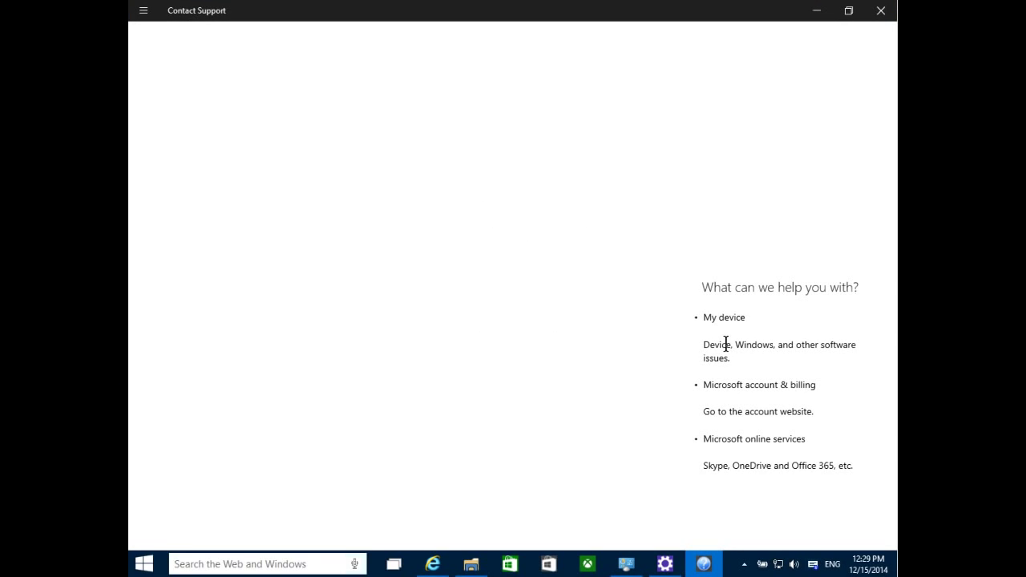
# Step: View the Schedule a call form for hardware issues under My device, close Contact Support and place its shortcut below Windows Feedback's
pyautogui.click(710, 317)
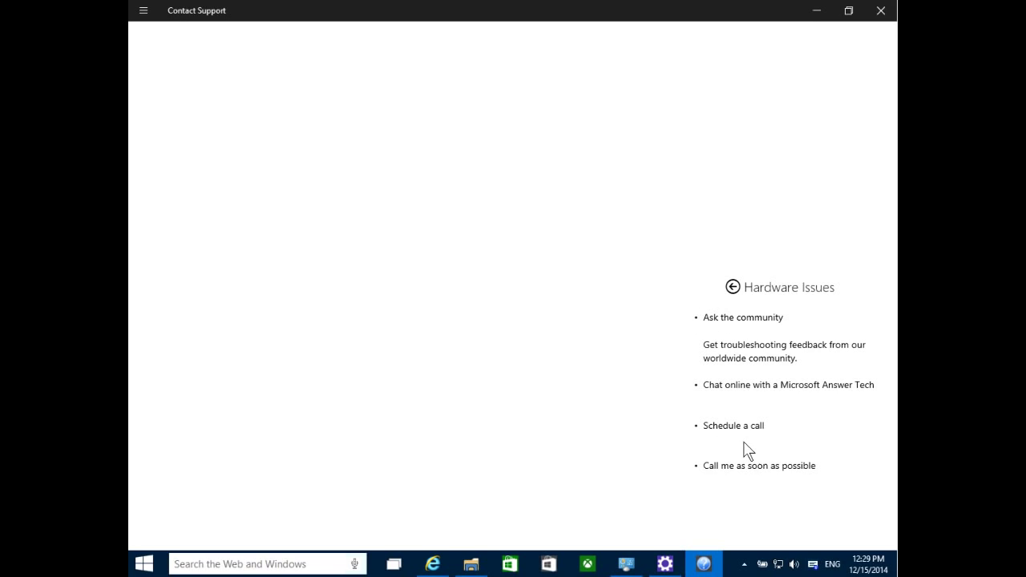
pyautogui.click(721, 425)
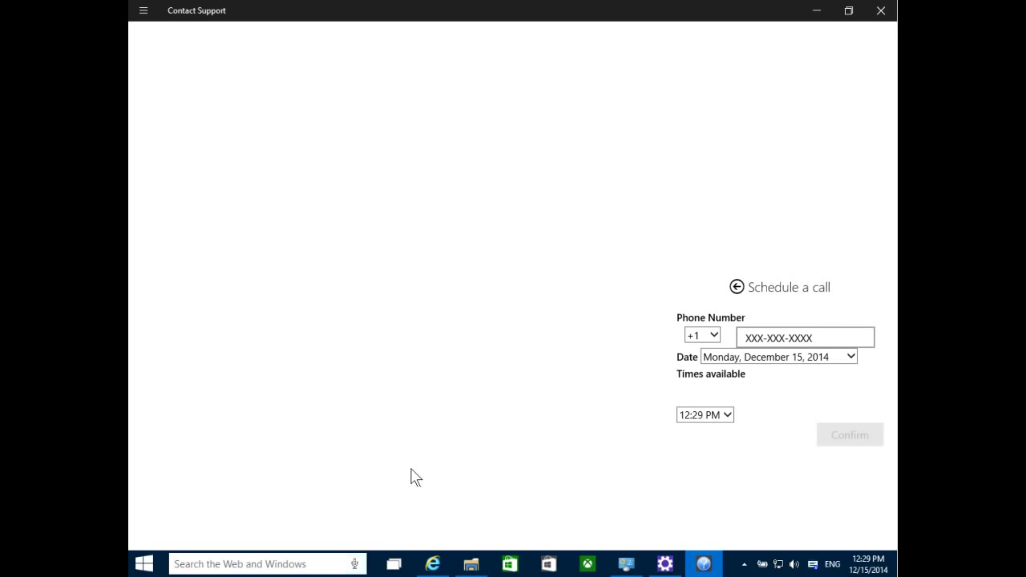
pyautogui.click(725, 423)
pyautogui.click(796, 421)
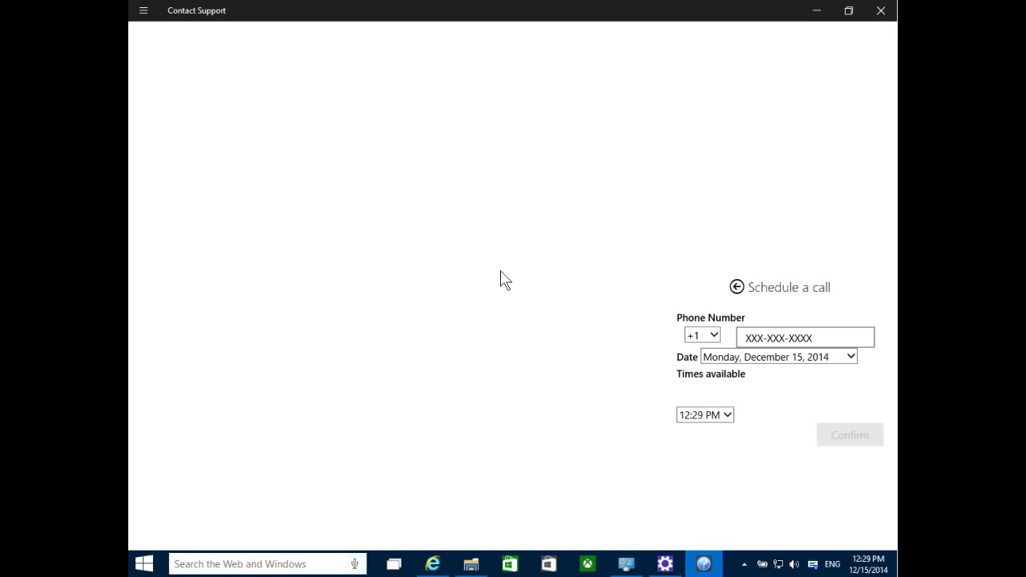
pyautogui.click(881, 11)
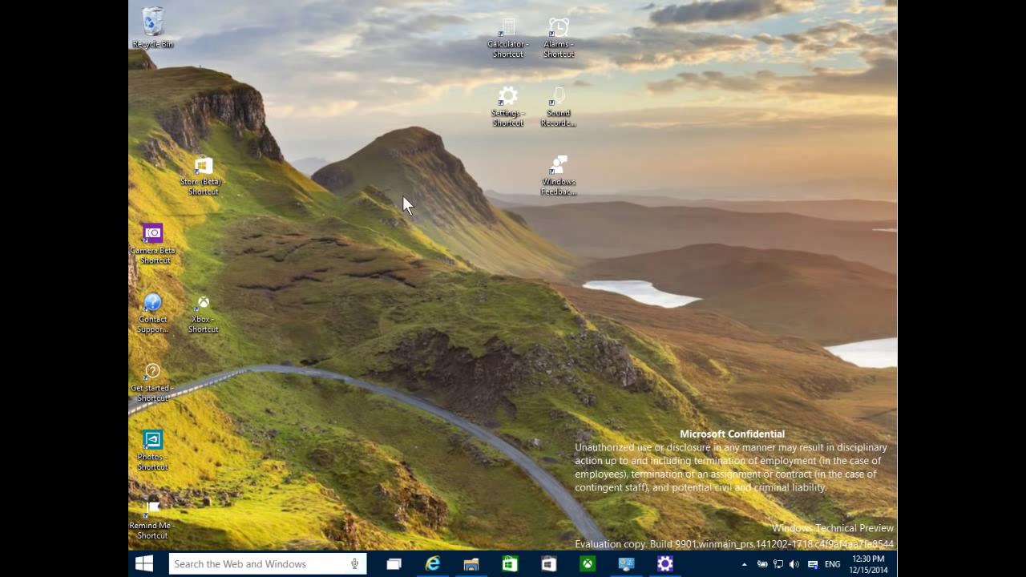
pyautogui.moveTo(155, 328); pyautogui.dragTo(556, 226)
# Step: Open Get started and view the Cortana section, its Turn Cortana on or off topic, and the Apps section
pyautogui.doubleClick(147, 383)
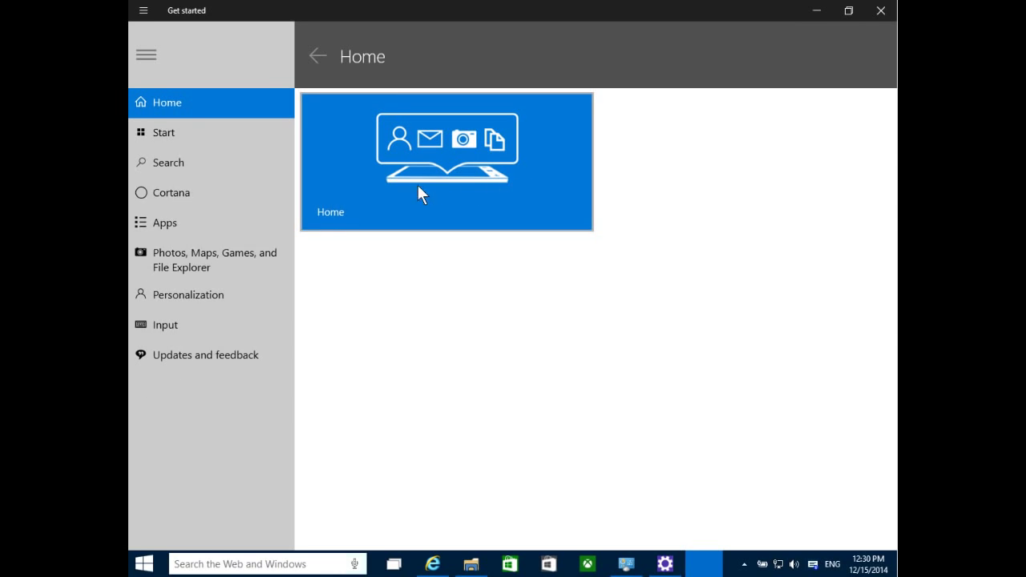
pyautogui.click(172, 200)
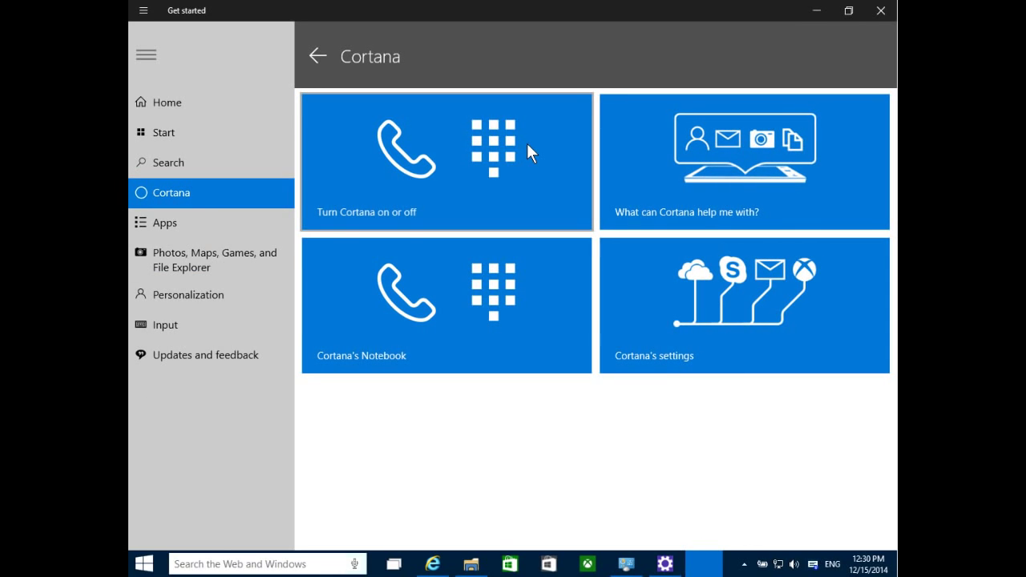
pyautogui.click(490, 163)
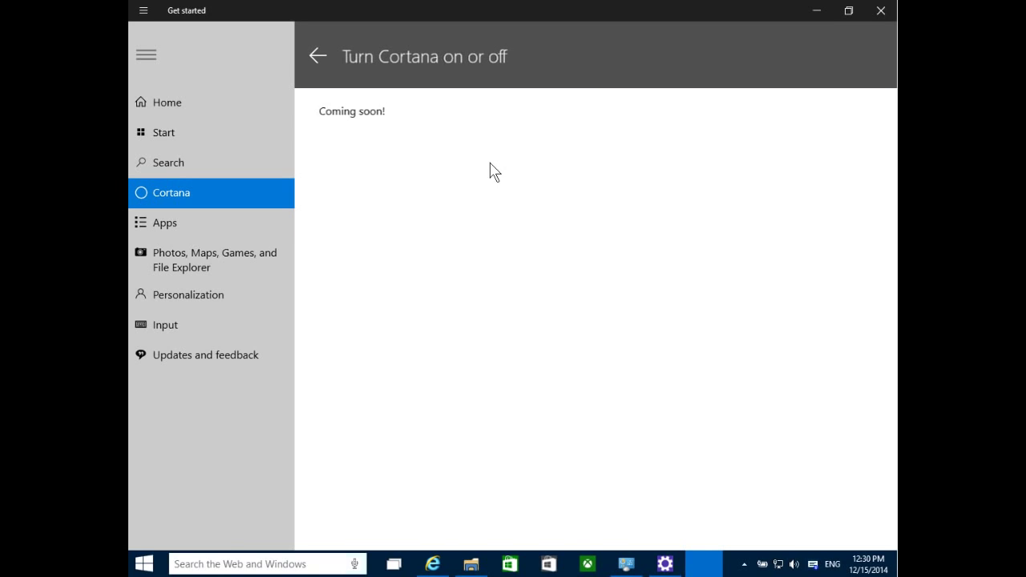
pyautogui.click(186, 227)
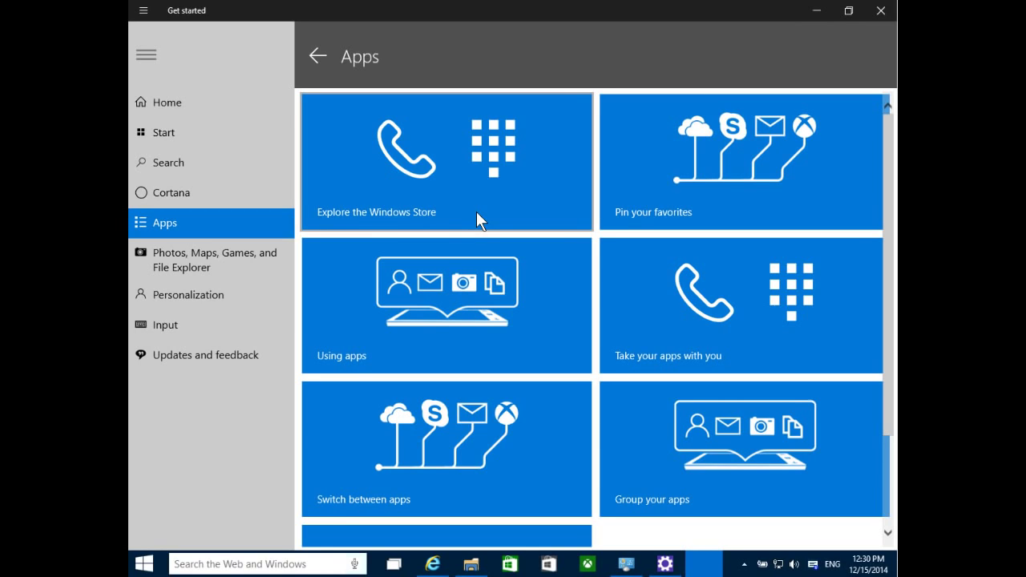
# Step: Toggle the Get started navigation pane, view Take your apps with you, close the app and place its shortcut beside Windows Feedback's
pyautogui.click(145, 59)
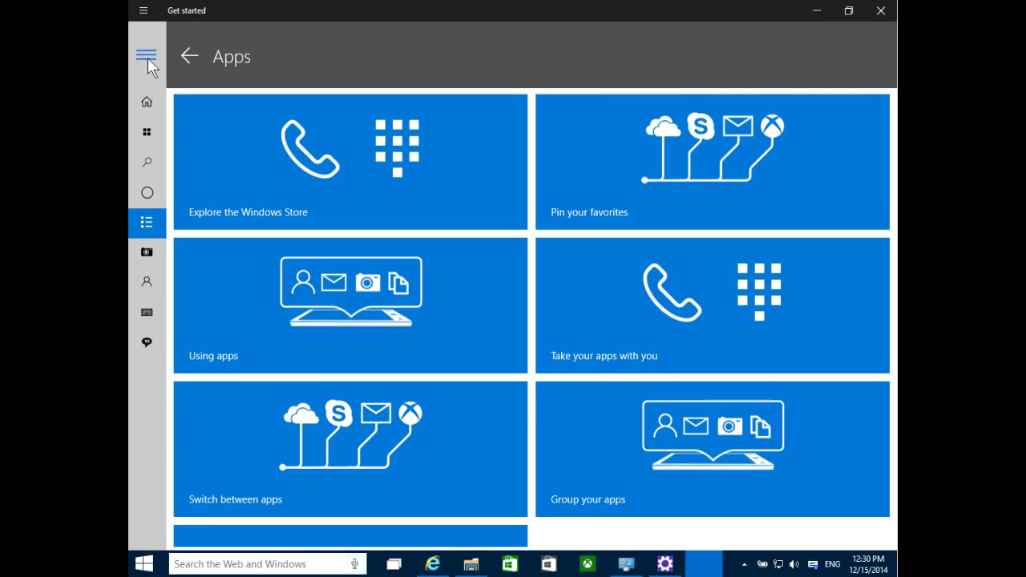
pyautogui.click(148, 58)
pyautogui.click(147, 57)
pyautogui.click(677, 316)
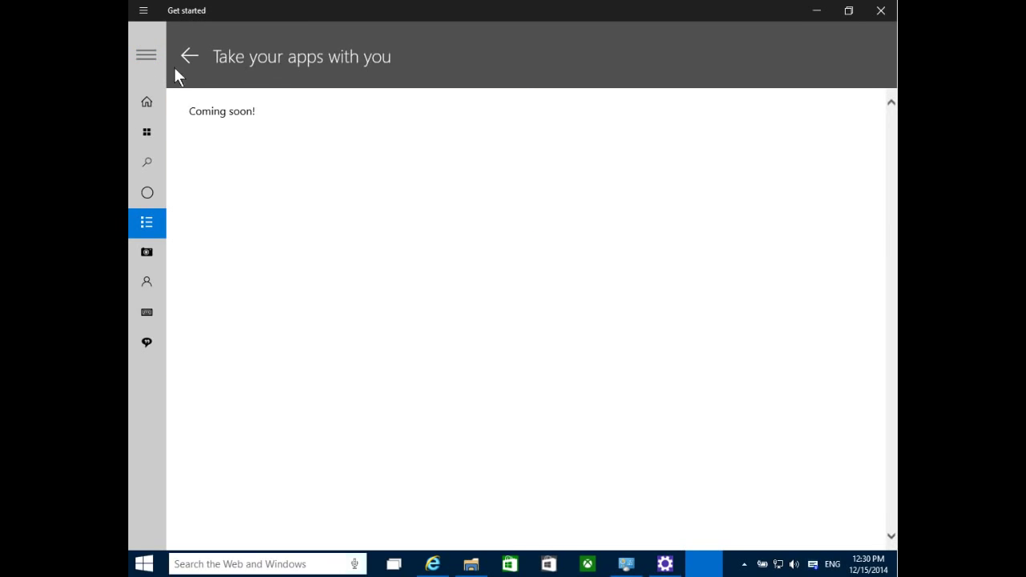
pyautogui.click(149, 55)
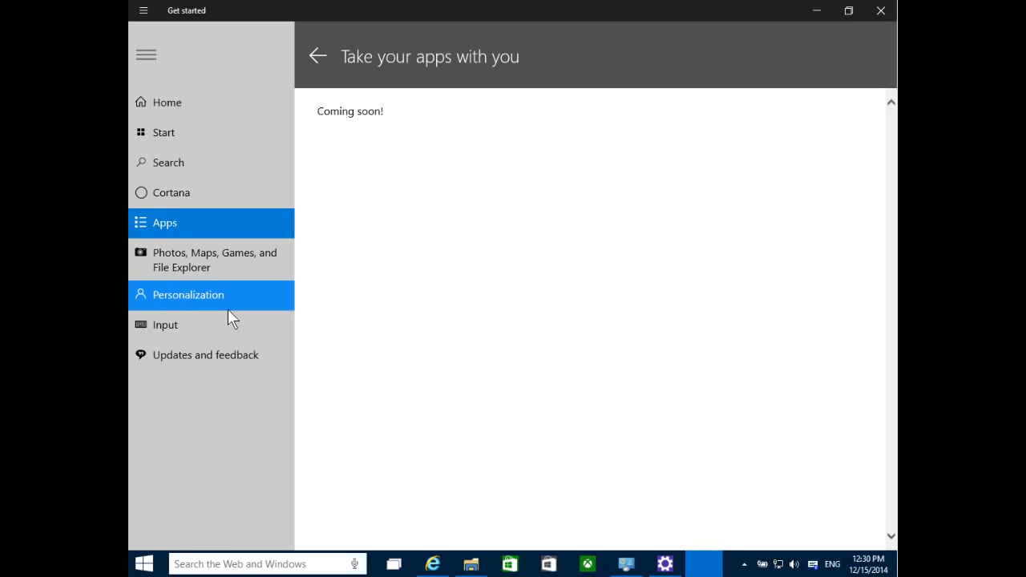
pyautogui.click(880, 11)
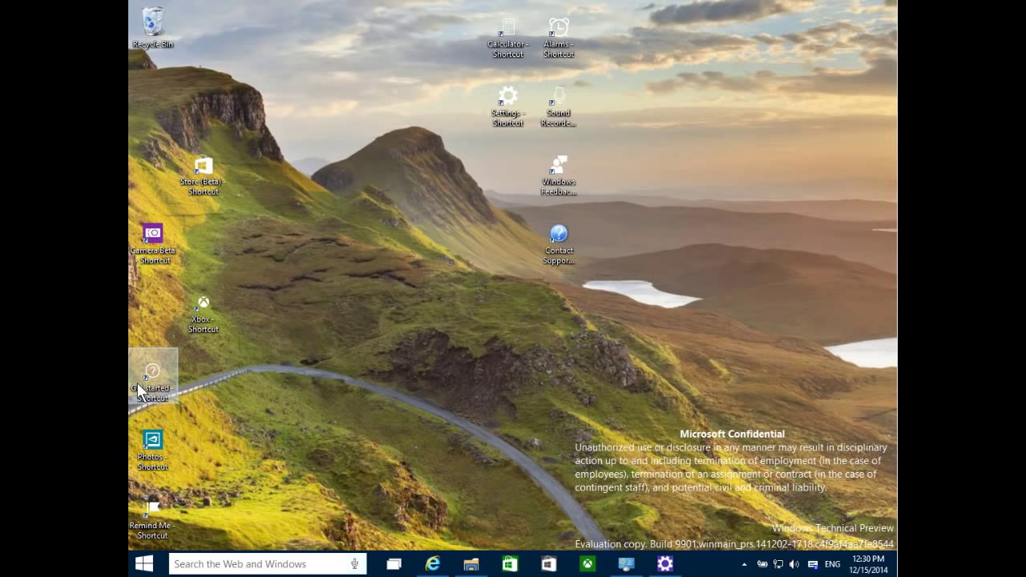
pyautogui.moveTo(140, 392); pyautogui.dragTo(622, 181)
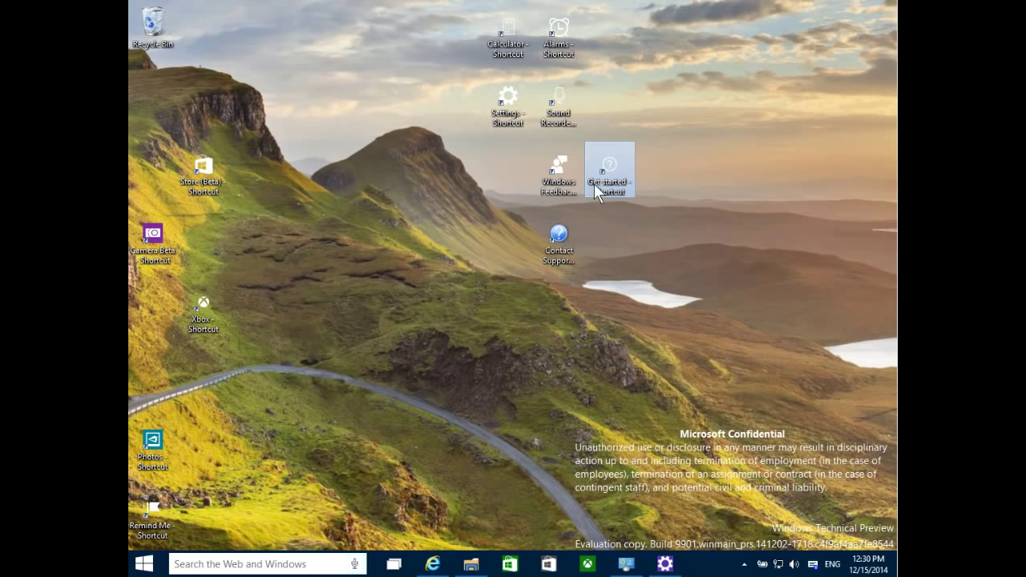
# Step: Open Camera Beta from its desktop shortcut, close it and place the shortcut in Contact Support's row, leaving one space between them
pyautogui.moveTo(156, 232); pyautogui.dragTo(310, 228)
pyautogui.doubleClick(309, 234)
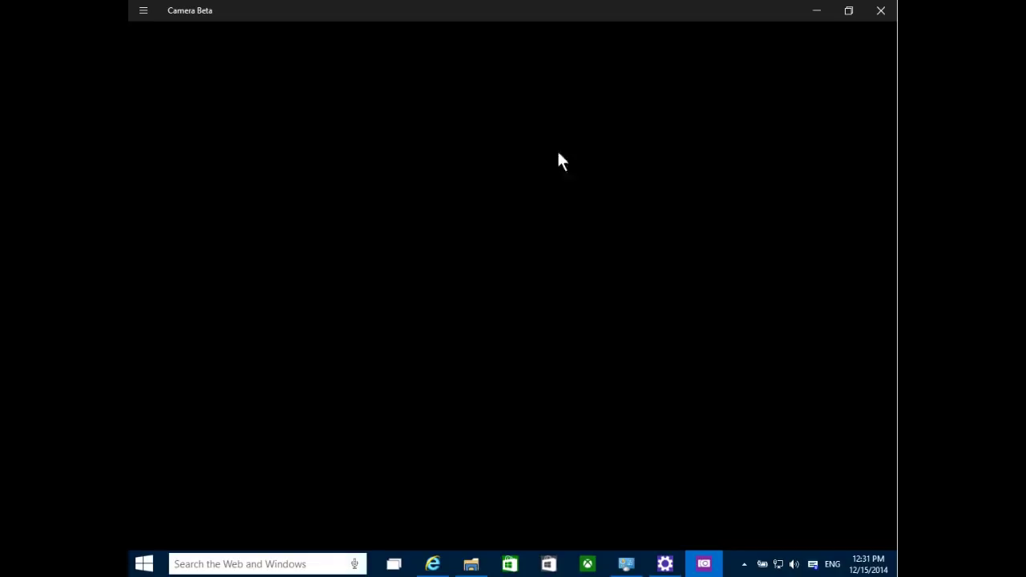
pyautogui.click(880, 11)
pyautogui.moveTo(303, 236); pyautogui.dragTo(661, 243)
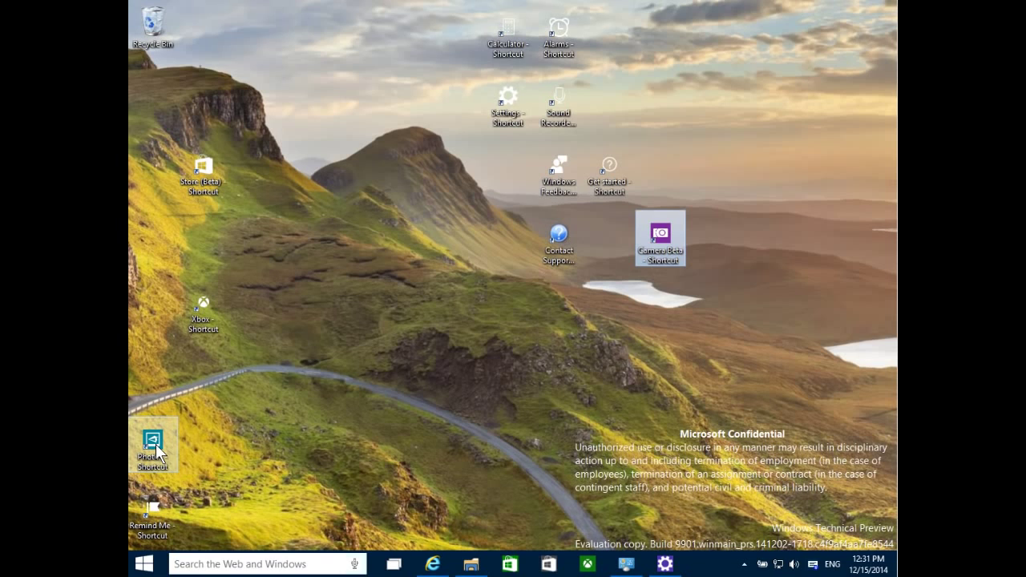
# Step: Open Photos, view its collection, albums and settings, close it and place its shortcut between Contact Support's and Camera Beta's
pyautogui.moveTo(158, 453); pyautogui.dragTo(309, 313)
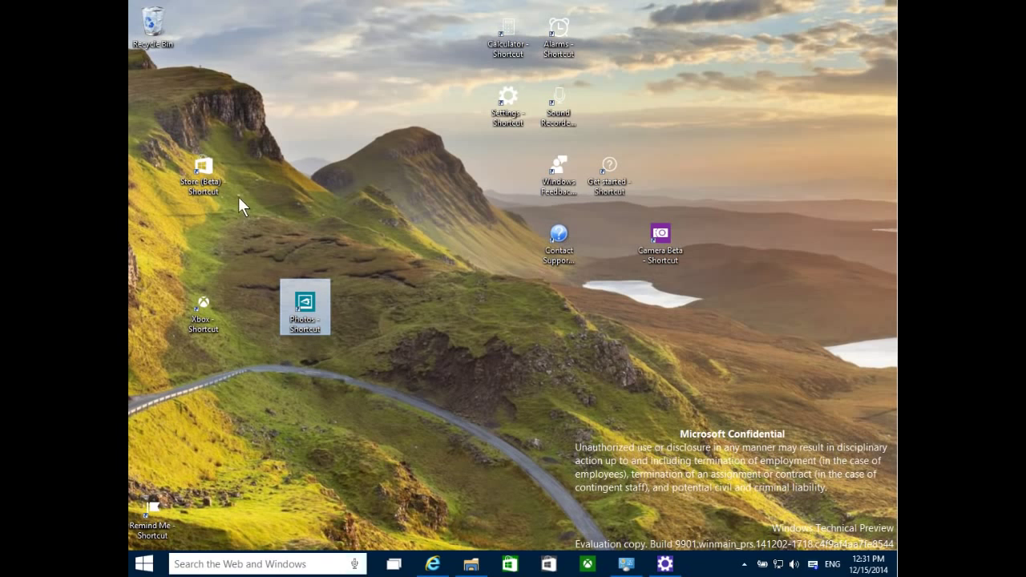
pyautogui.doubleClick(308, 310)
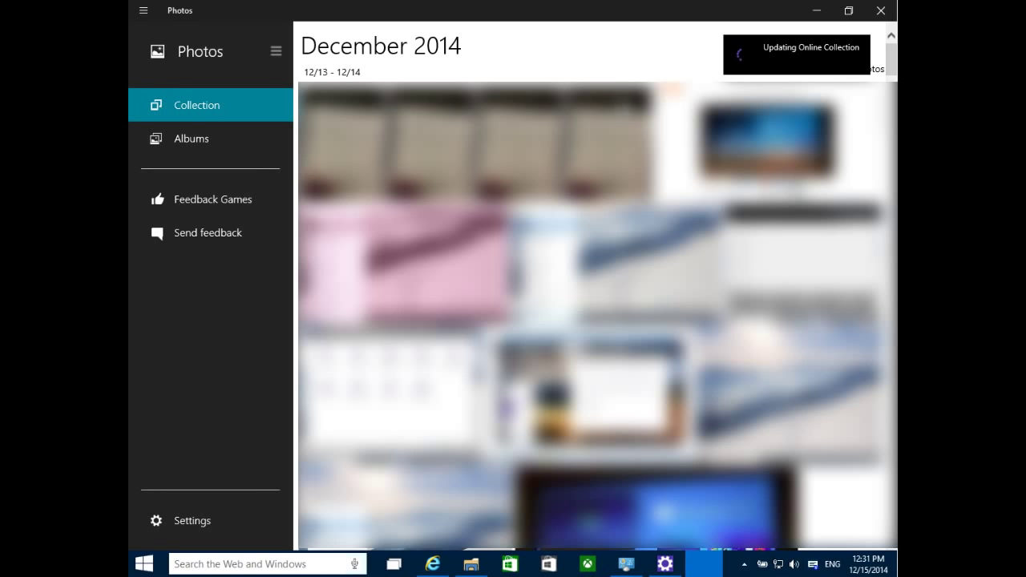
pyautogui.click(200, 145)
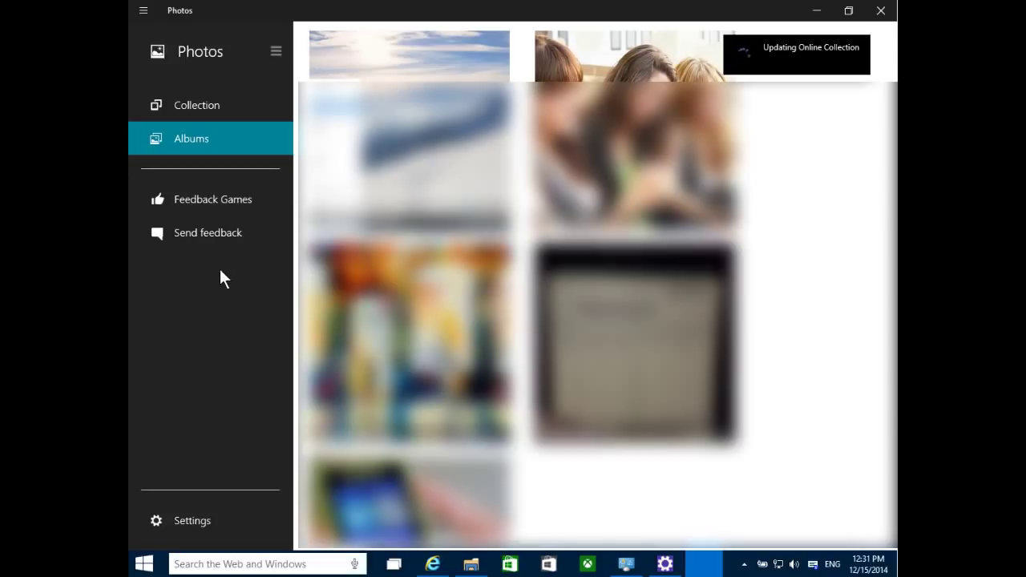
pyautogui.click(185, 520)
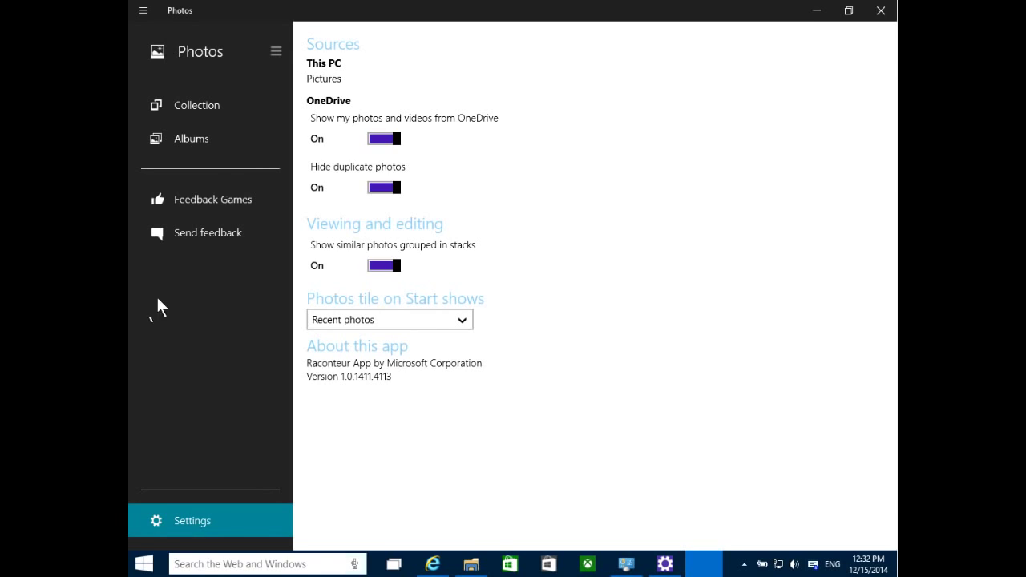
pyautogui.click(884, 9)
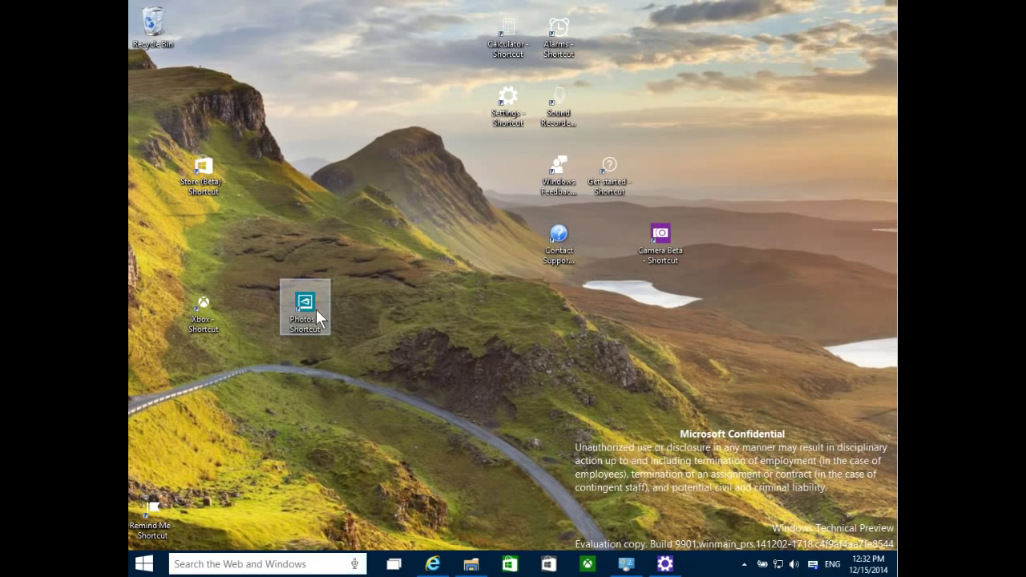
pyautogui.moveTo(318, 312); pyautogui.dragTo(616, 254)
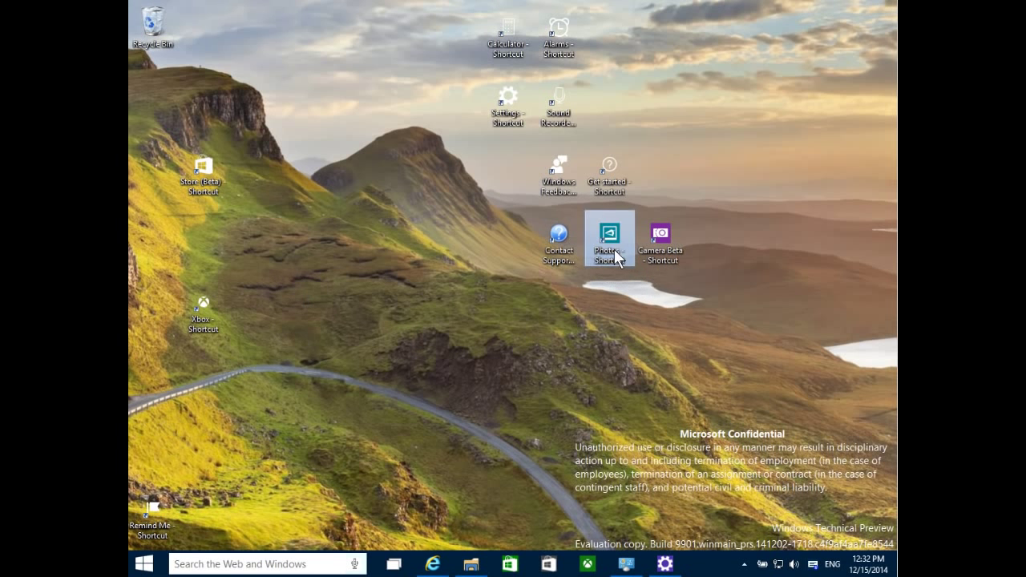
# Step: Open Remind Me, allow it to run in the background, view a blank reminder, close it and place its shortcut beside Sound Recorder's
pyautogui.moveTo(152, 510); pyautogui.dragTo(354, 269)
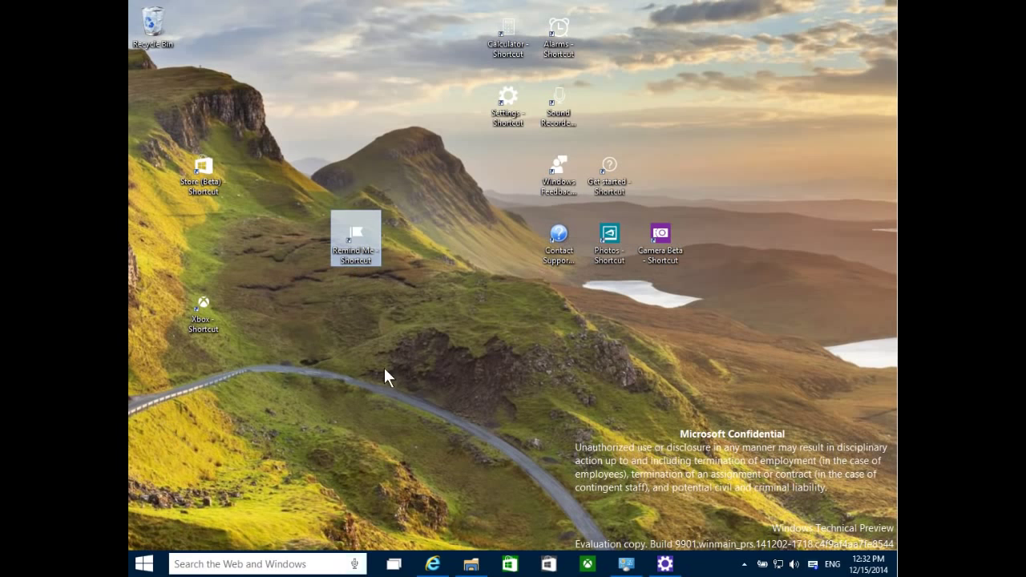
pyautogui.doubleClick(359, 250)
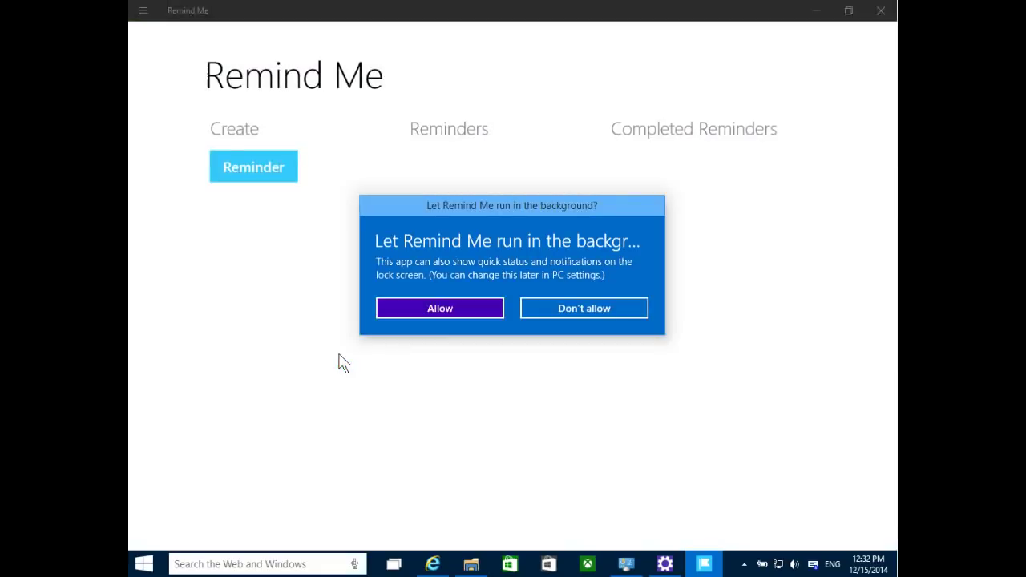
pyautogui.click(458, 309)
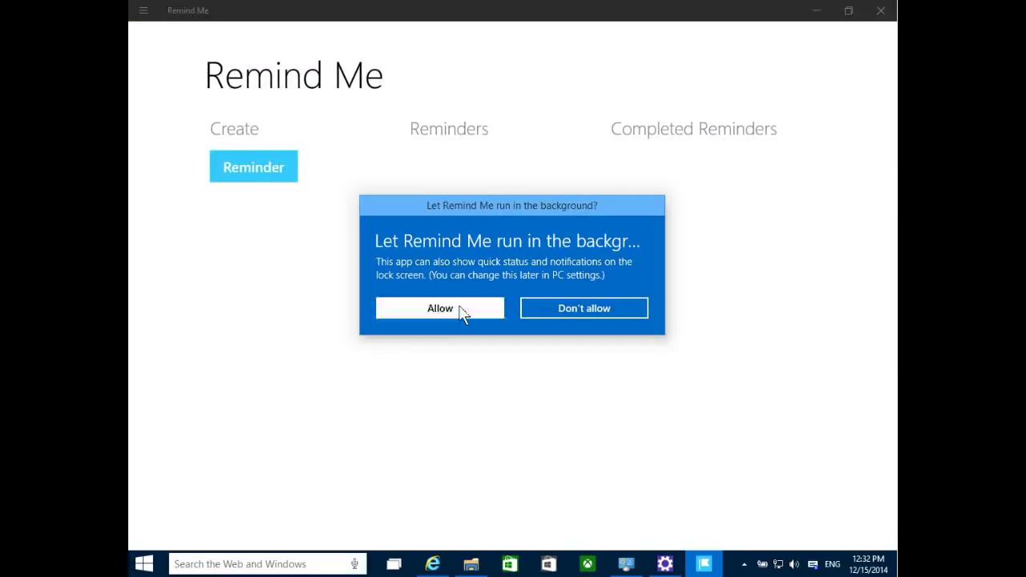
pyautogui.click(266, 167)
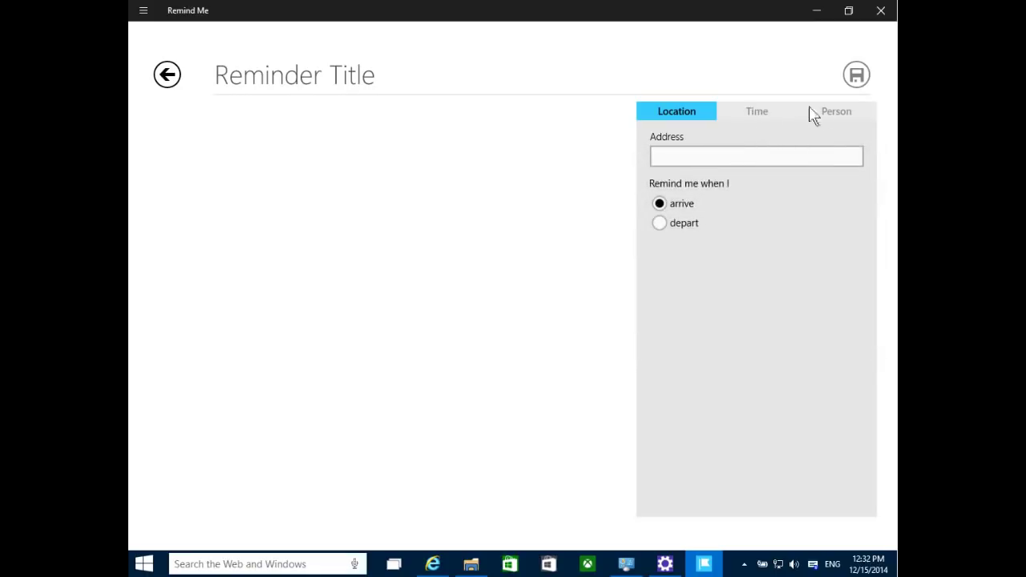
pyautogui.click(882, 12)
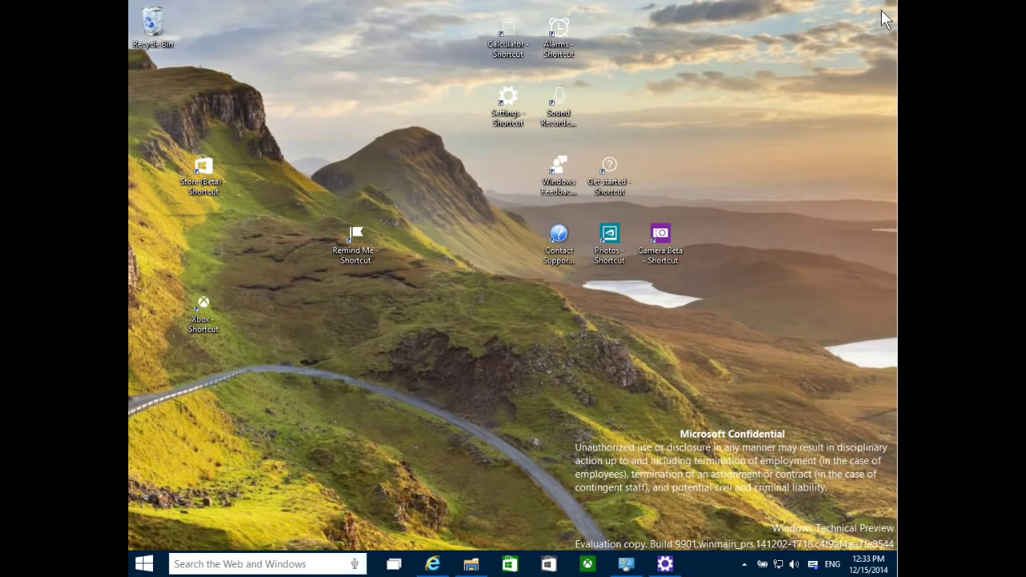
pyautogui.moveTo(353, 249); pyautogui.dragTo(607, 112)
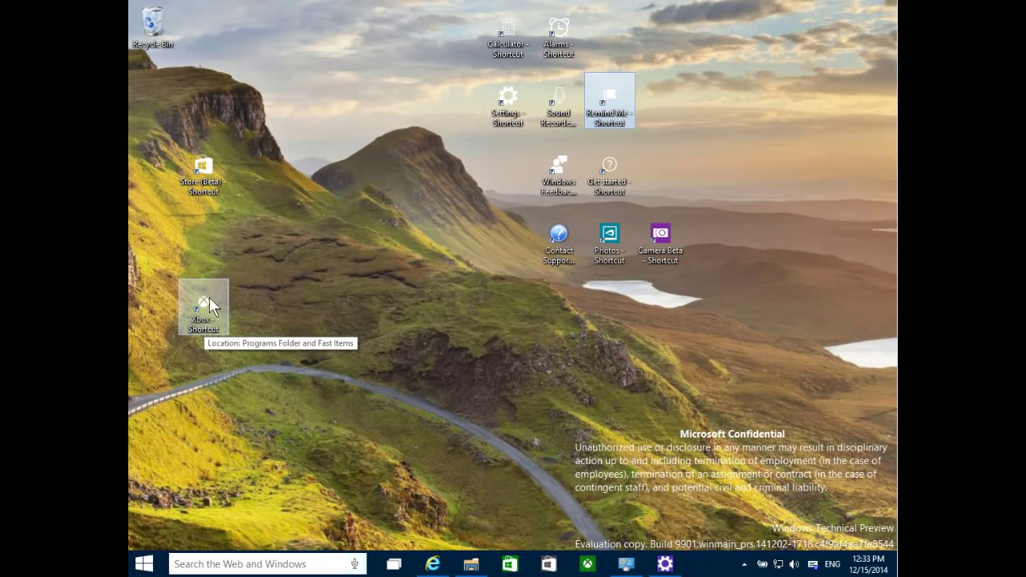
# Step: Open and close the Store (Beta) and Xbox apps one after the other from their desktop shortcuts
pyautogui.click(202, 161)
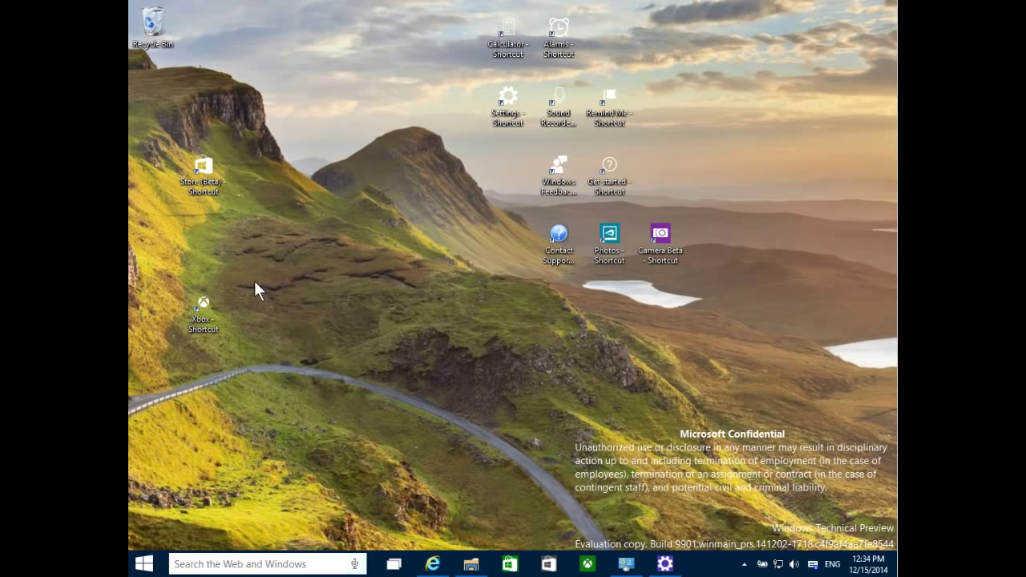
pyautogui.doubleClick(206, 162)
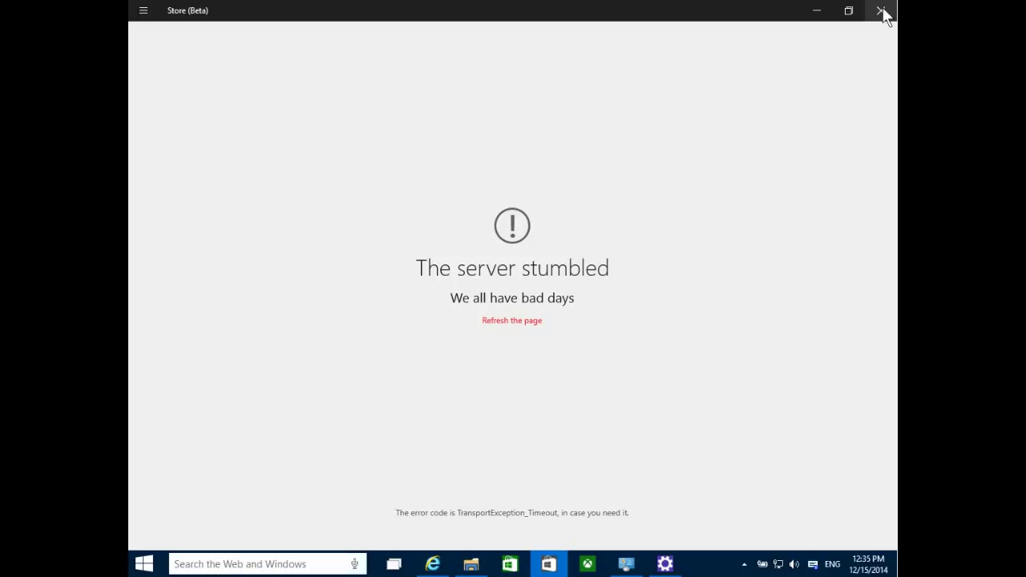
pyautogui.click(882, 11)
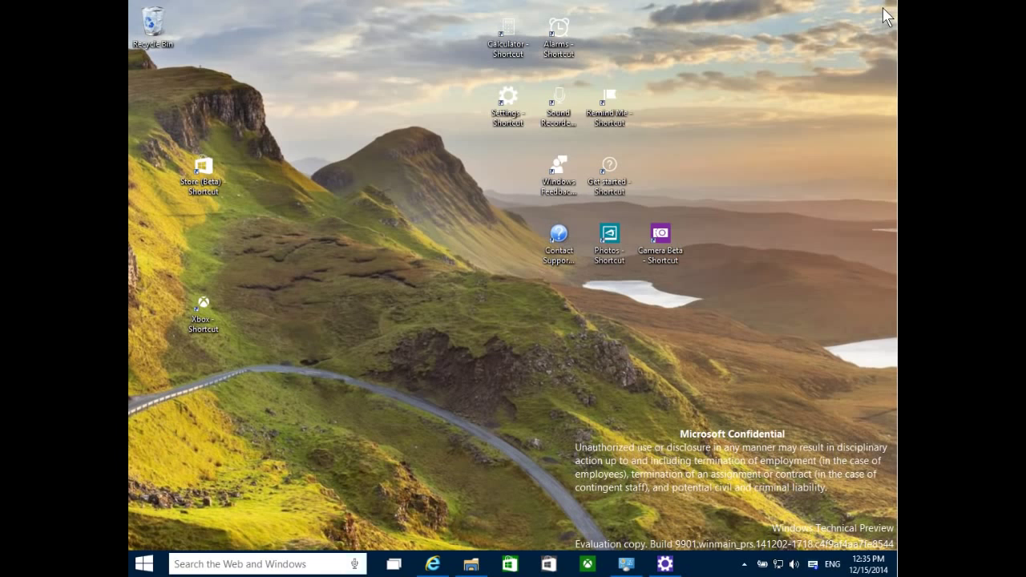
pyautogui.doubleClick(202, 307)
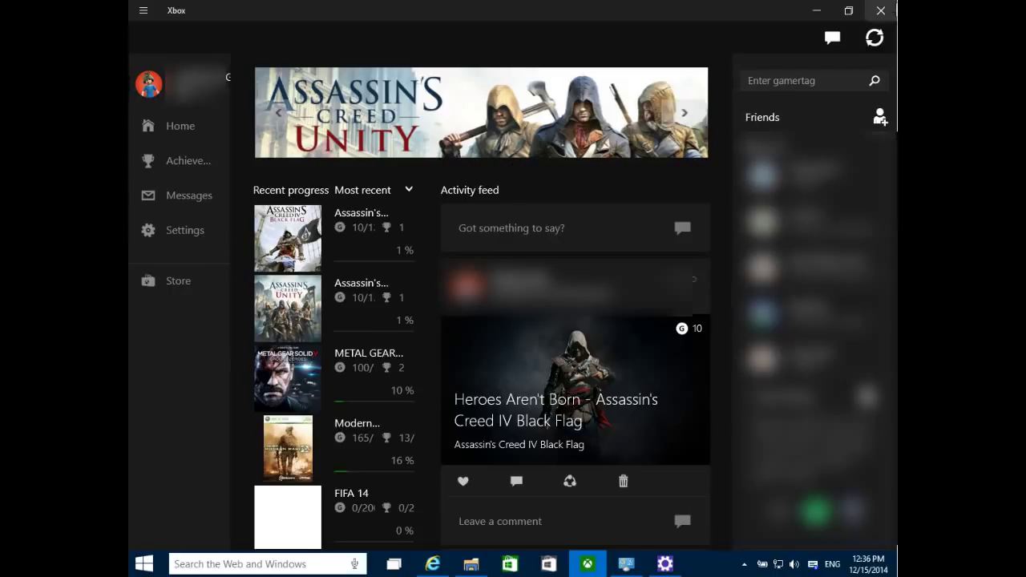
pyautogui.click(881, 11)
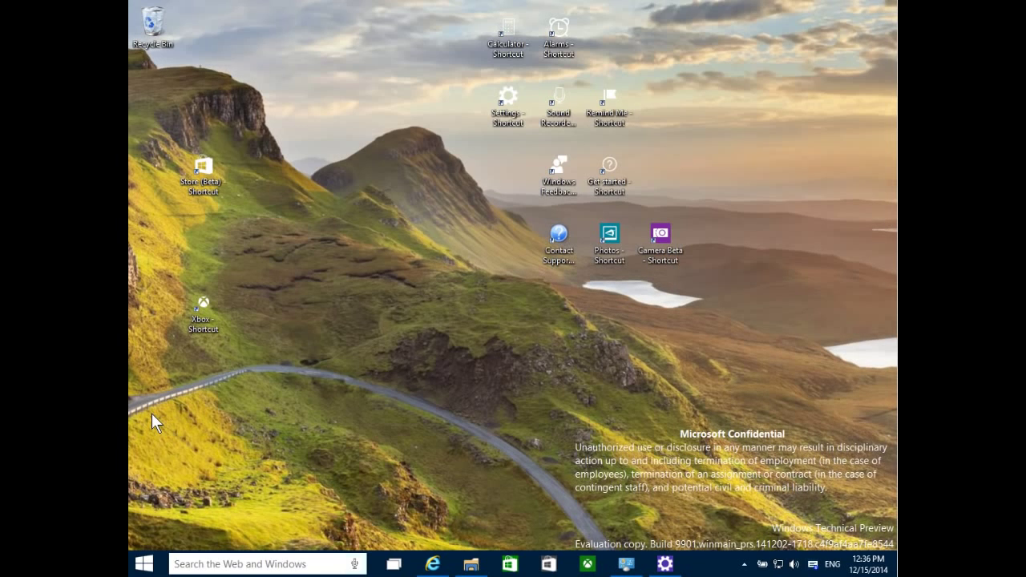